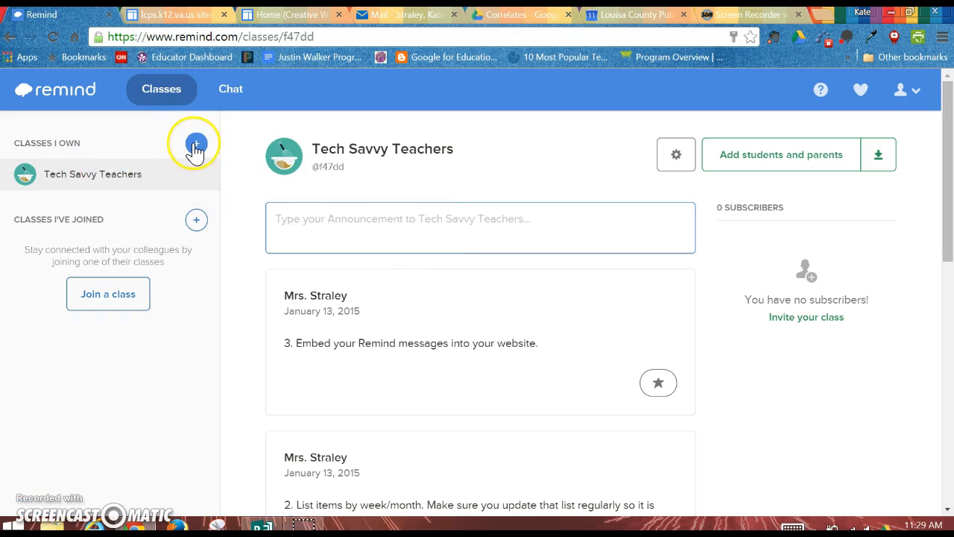
Create a class named Creative Writing with the suggested class code and dismiss the invitation instructions
{"action": "left_click", "coordinate": [195, 145]}
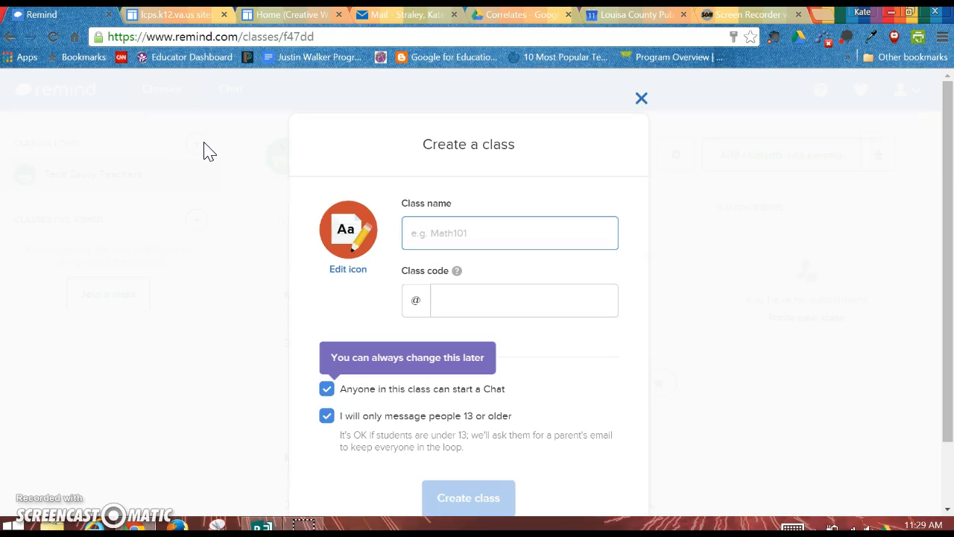
{"action": "type", "text": "Creative Writing"}
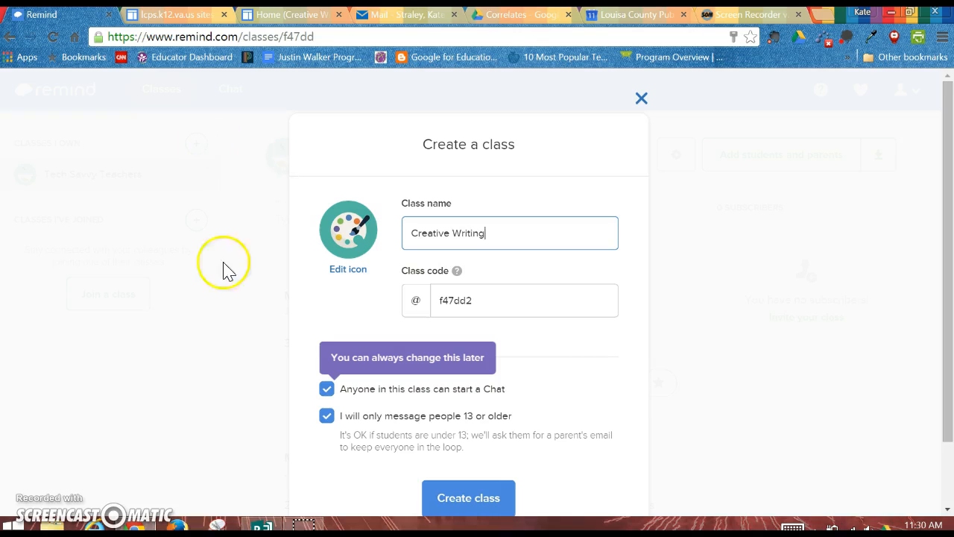
{"action": "left_click", "coordinate": [456, 495]}
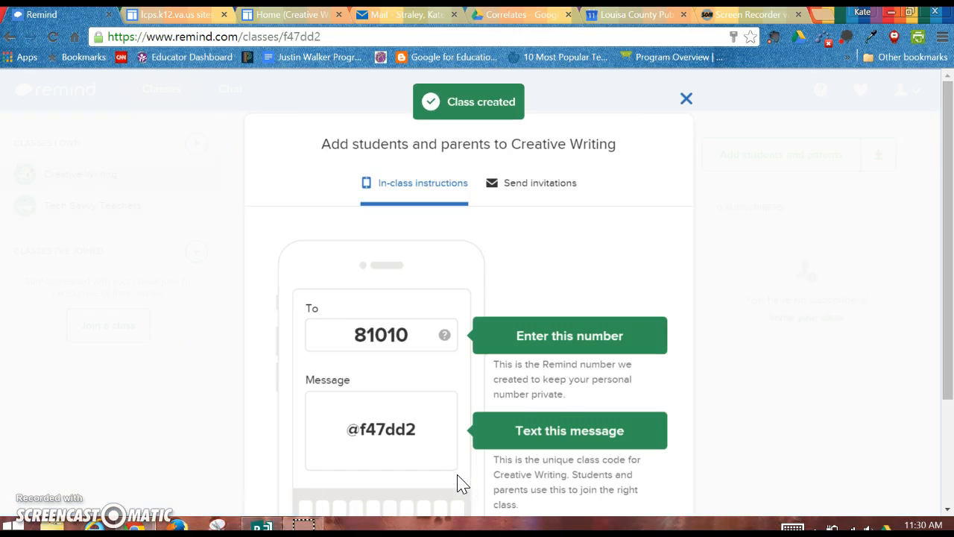
{"action": "left_click", "coordinate": [686, 100]}
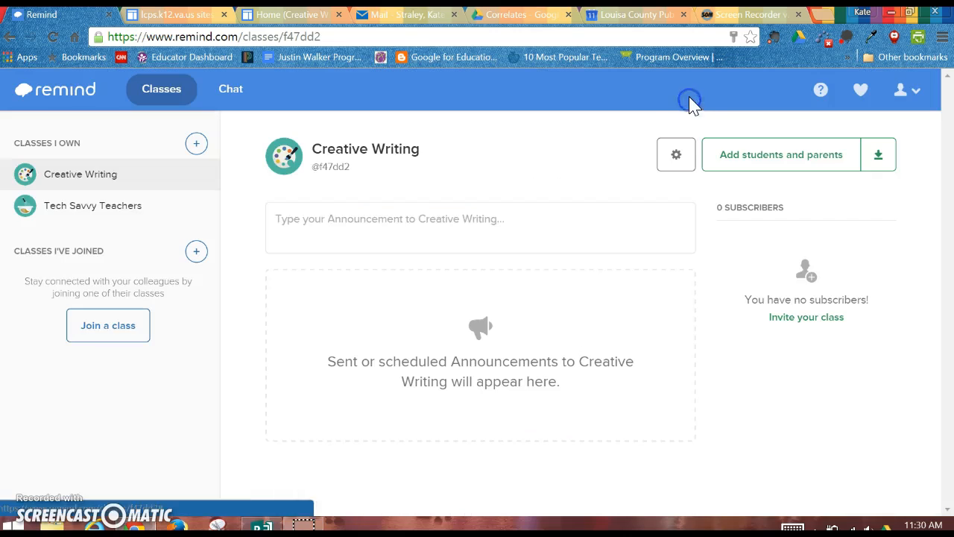
Copy the Google site widget code for the Creative Writing class from the account's class widgets
{"action": "mouse_move", "coordinate": [115, 192]}
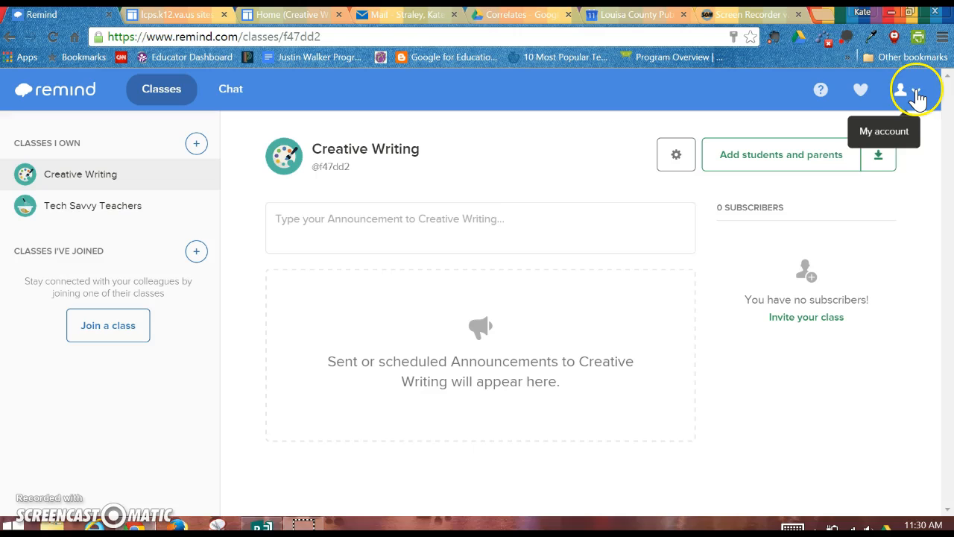
{"action": "left_click", "coordinate": [917, 98]}
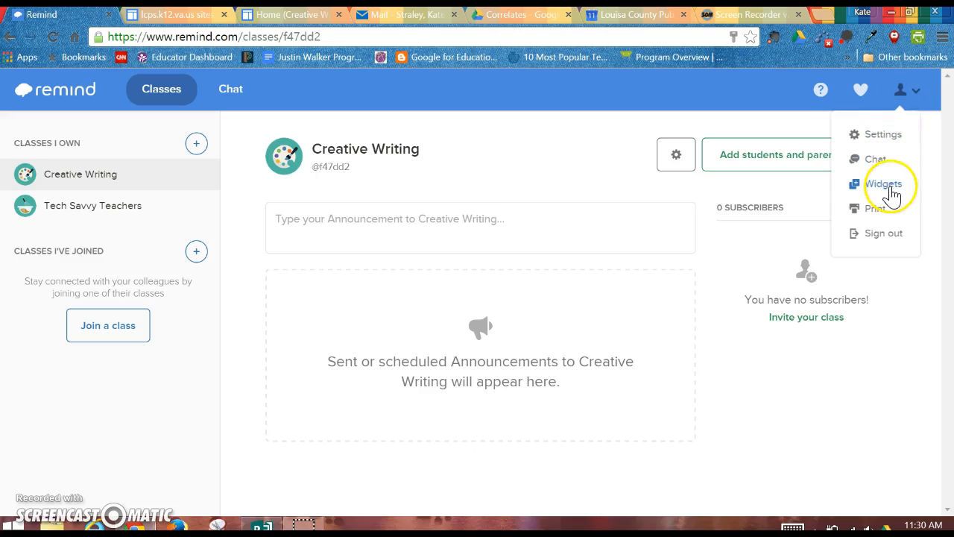
{"action": "left_click", "coordinate": [890, 186]}
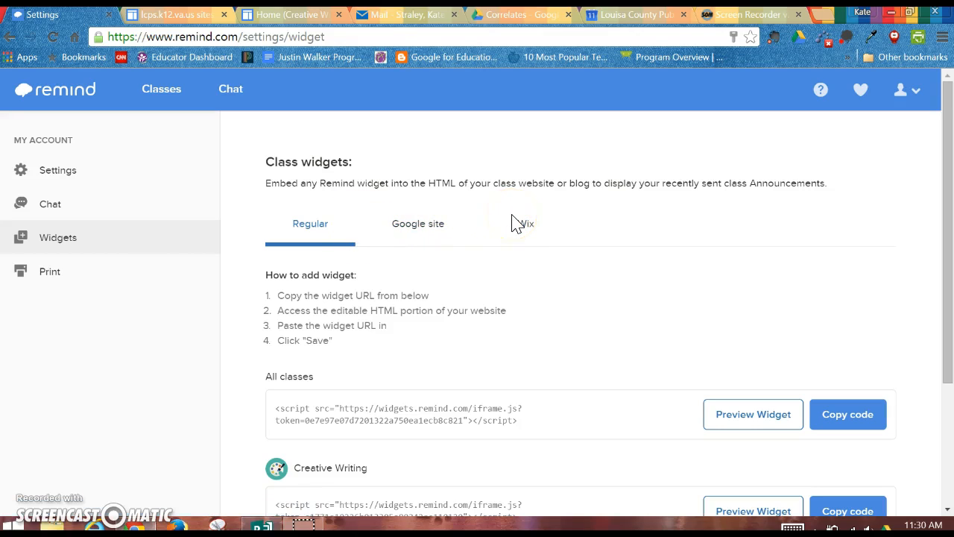
{"action": "left_click", "coordinate": [418, 234]}
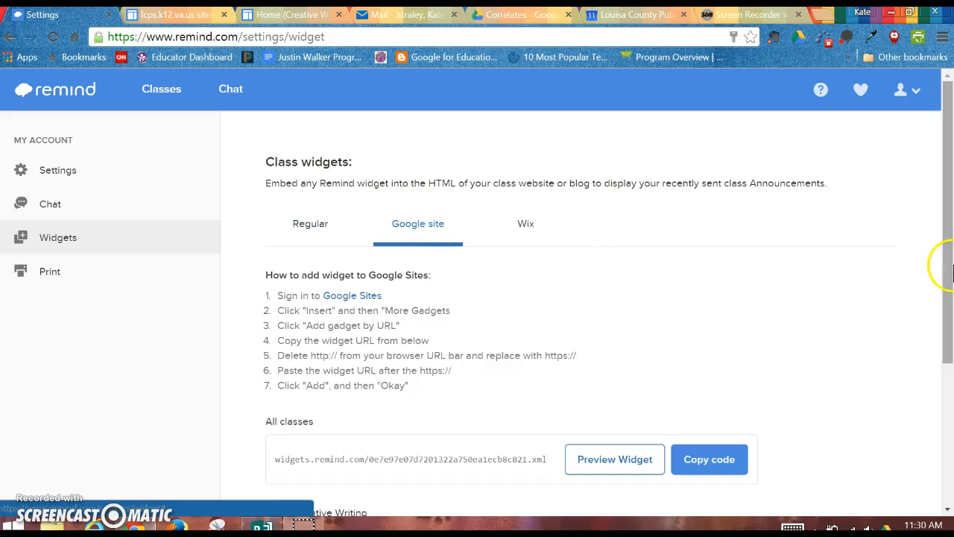
{"action": "left_click_drag", "start_coordinate": [944, 249], "coordinate": [950, 409]}
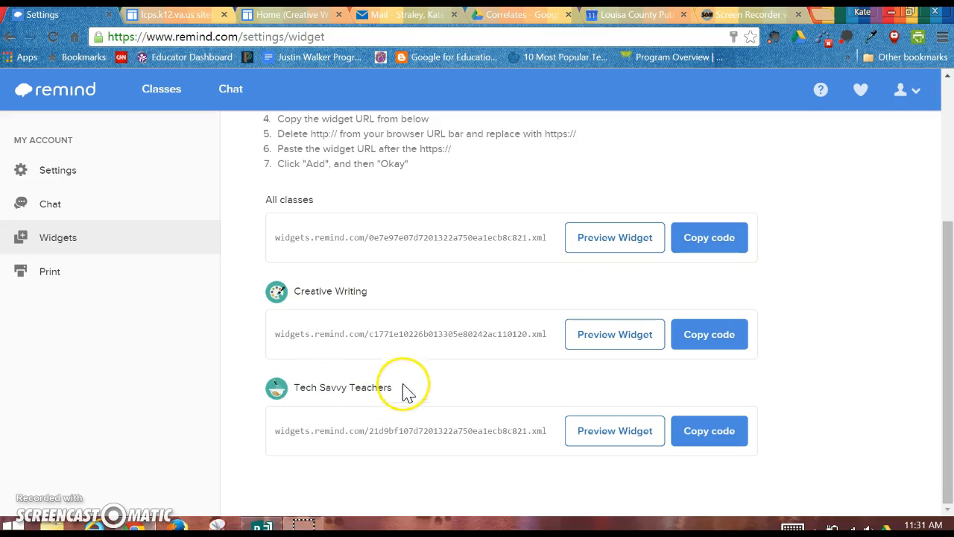
{"action": "left_click", "coordinate": [705, 337]}
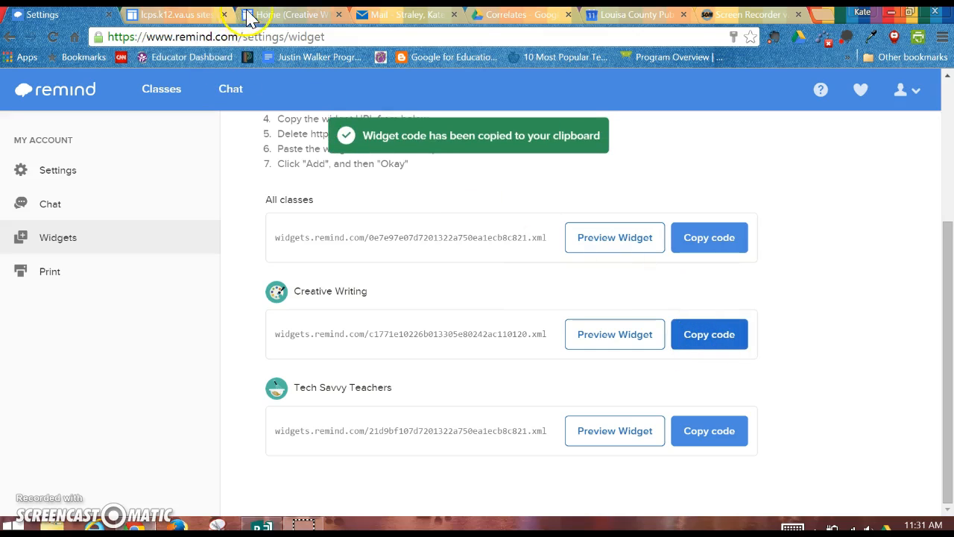
Switch to the Creative Writing site in Google Sites and change its Home page to the Two column layout
{"action": "left_click", "coordinate": [186, 18]}
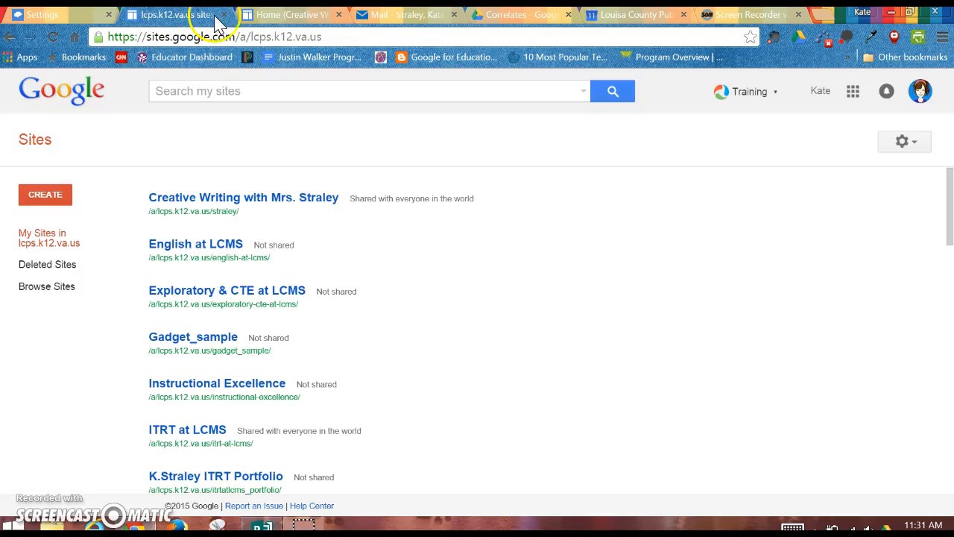
{"action": "left_click", "coordinate": [269, 14]}
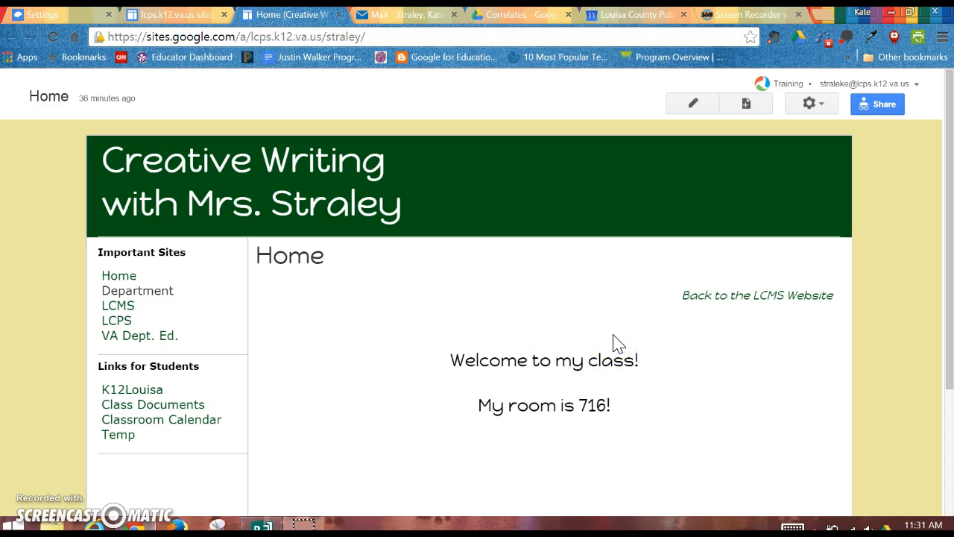
{"action": "left_click", "coordinate": [719, 196]}
{"action": "left_click", "coordinate": [693, 105]}
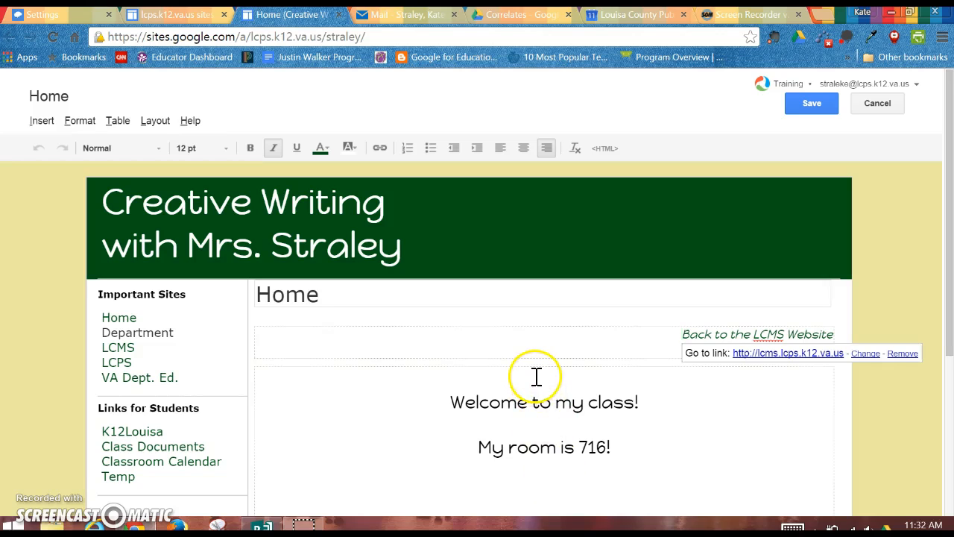
{"action": "left_click", "coordinate": [153, 121]}
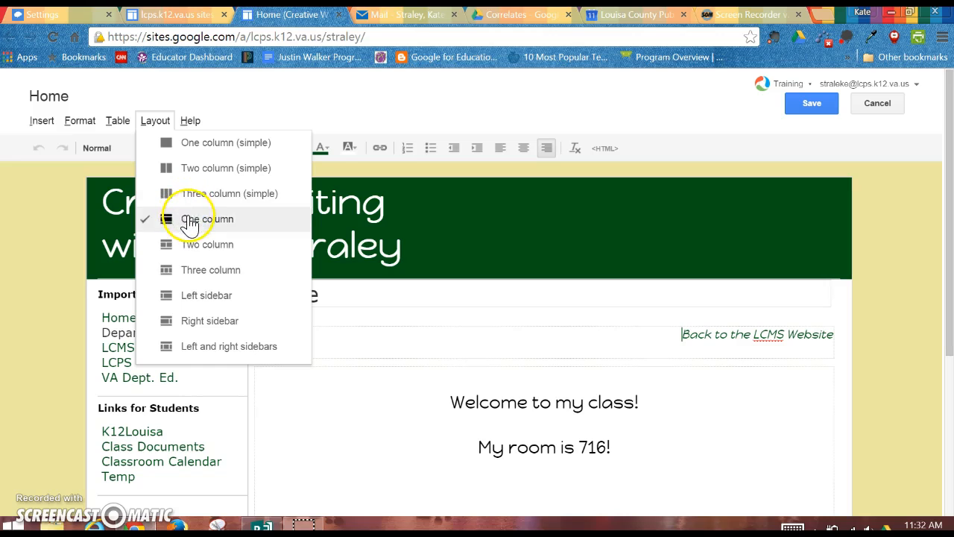
{"action": "left_click", "coordinate": [197, 245]}
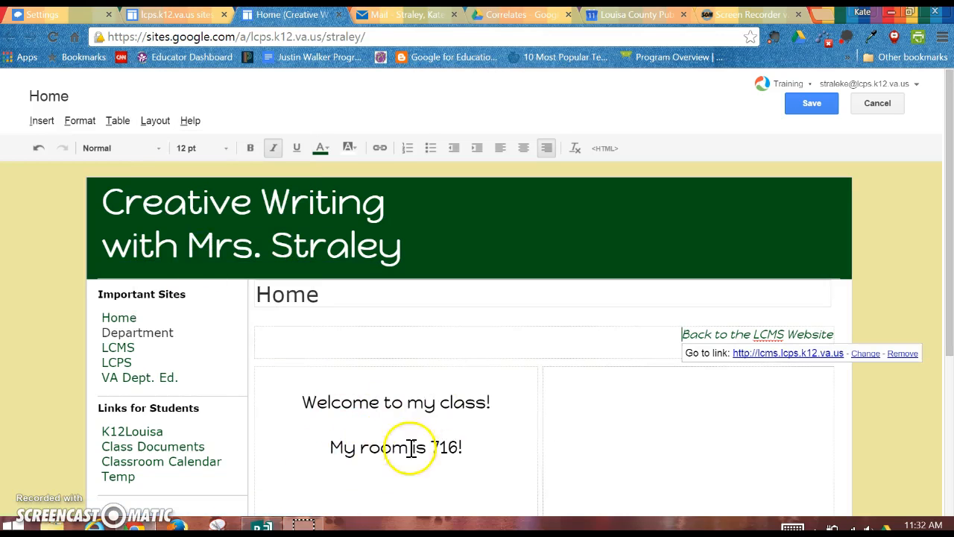
Replace the room number in the welcome text so the line reads "My room is Library!"
{"action": "left_click_drag", "start_coordinate": [465, 447], "coordinate": [431, 448]}
{"action": "type", "text": "Library"}
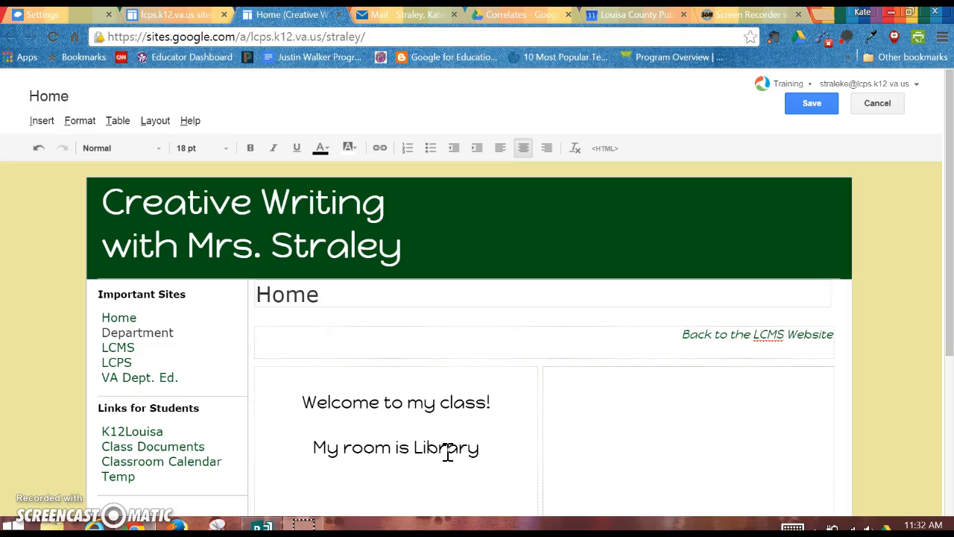
{"action": "type", "text": "!"}
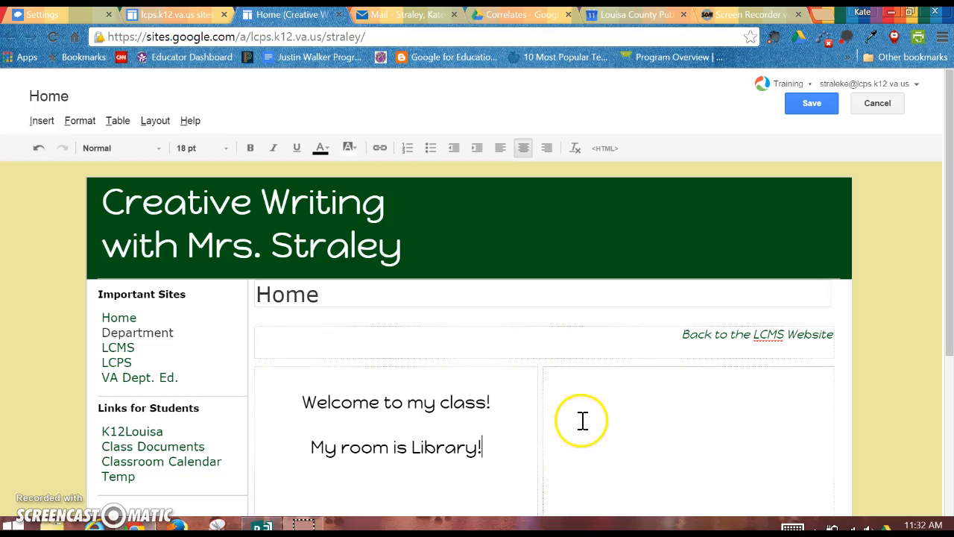
Start inserting a gadget by URL into the empty second column of the Home page
{"action": "left_click", "coordinate": [573, 393]}
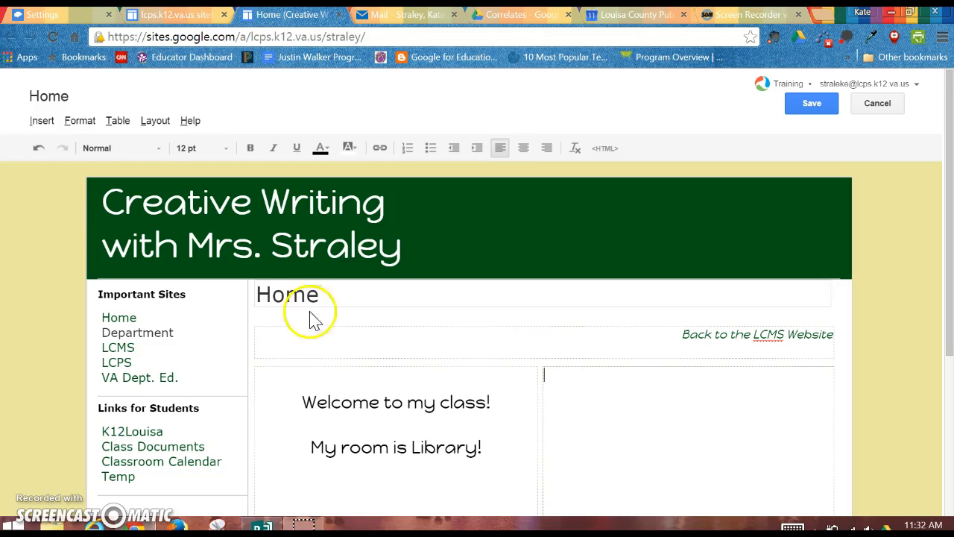
{"action": "left_click", "coordinate": [576, 385]}
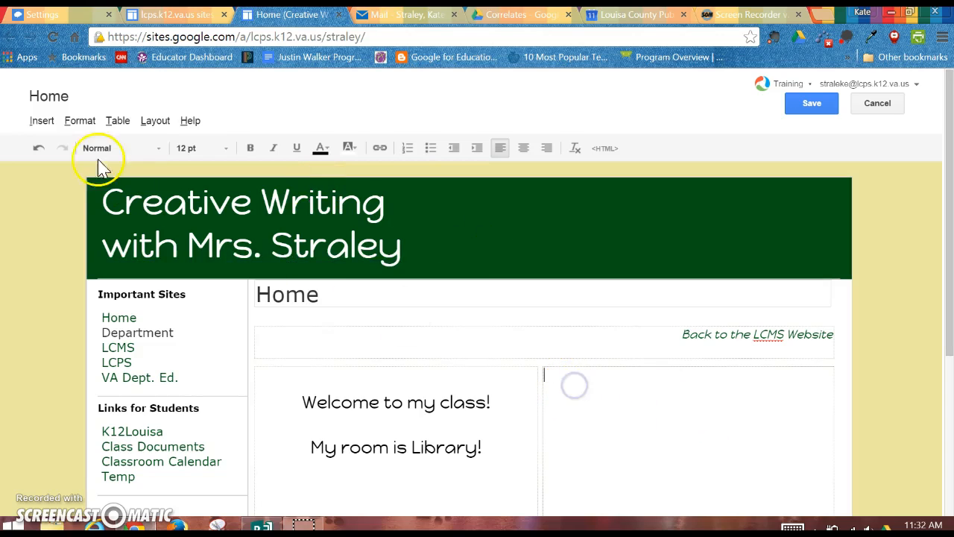
{"action": "left_click", "coordinate": [41, 122]}
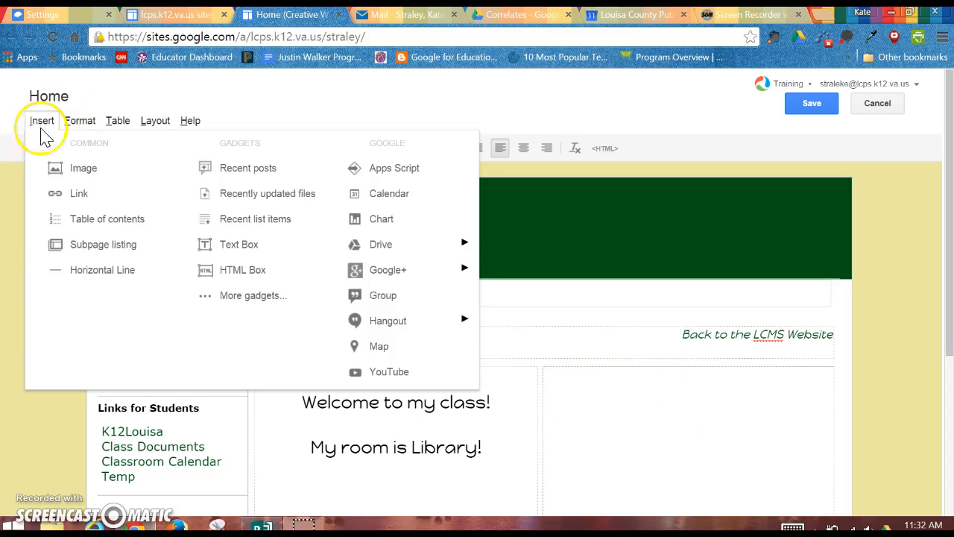
{"action": "left_click", "coordinate": [234, 304]}
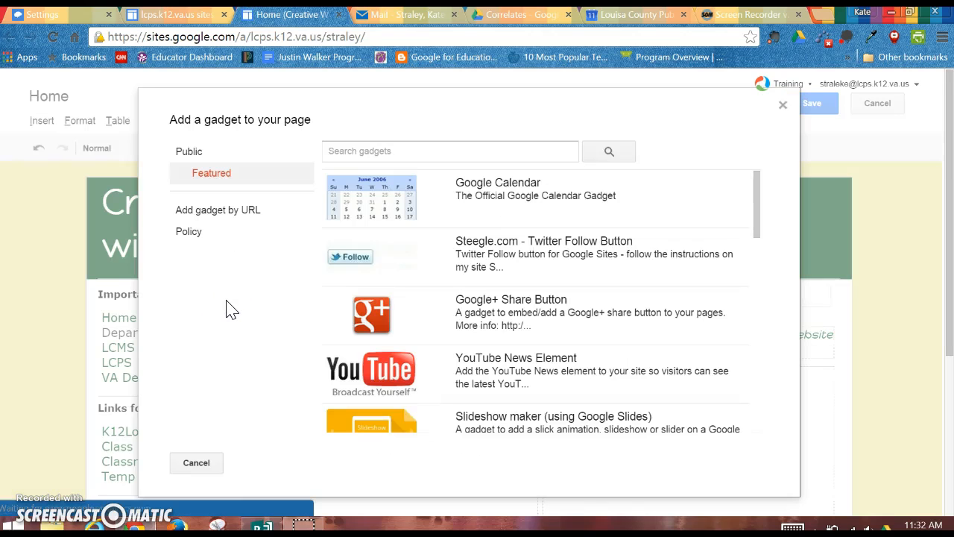
{"action": "scroll", "coordinate": [522, 373], "scroll_direction": "down", "scroll_amount": 1}
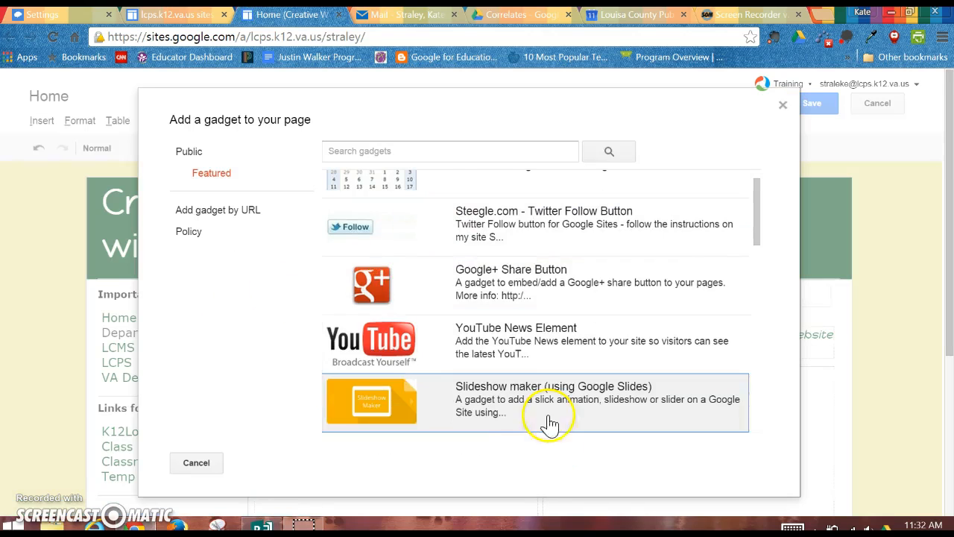
{"action": "left_click", "coordinate": [236, 215]}
{"action": "left_click", "coordinate": [378, 189]}
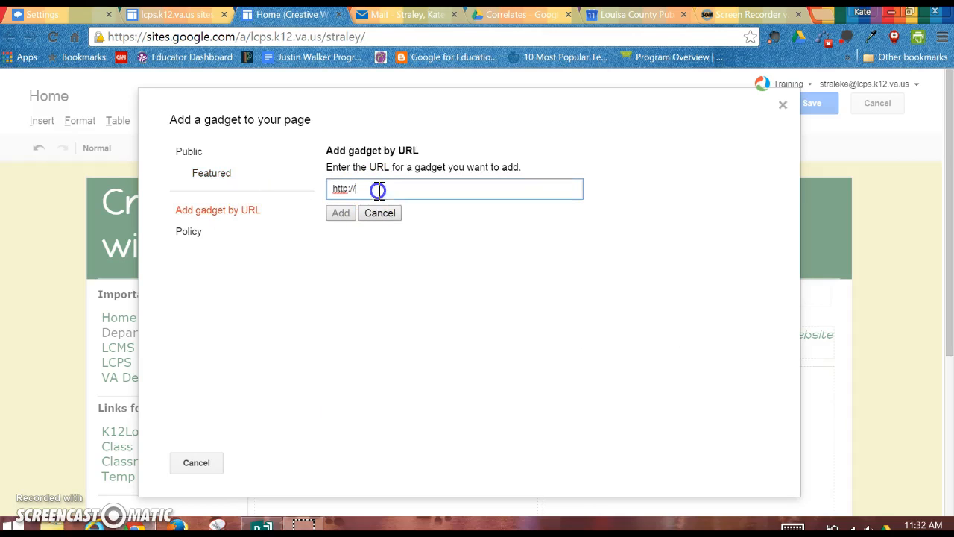
{"action": "right_click", "coordinate": [379, 188]}
{"action": "left_click", "coordinate": [430, 276]}
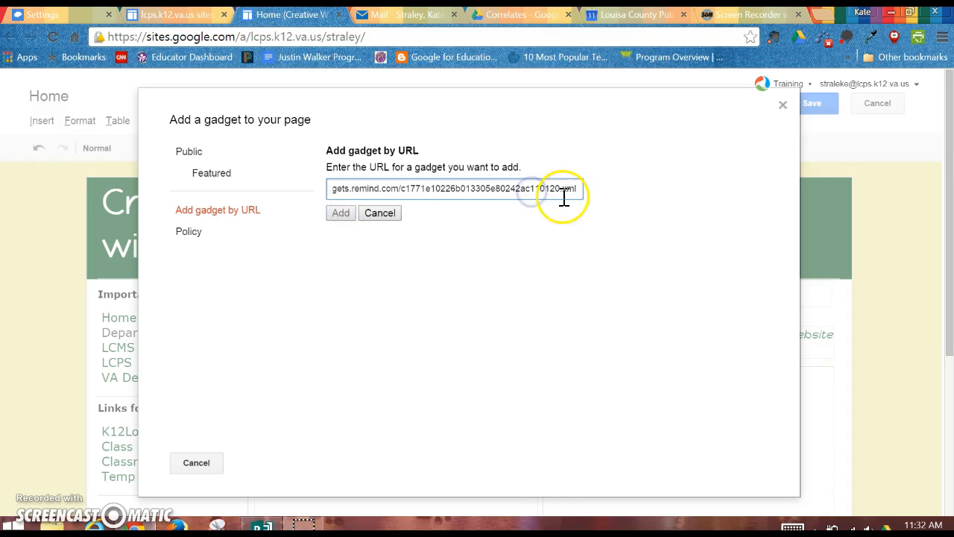
{"action": "key", "text": "Right"}
{"action": "key", "text": "Right"}
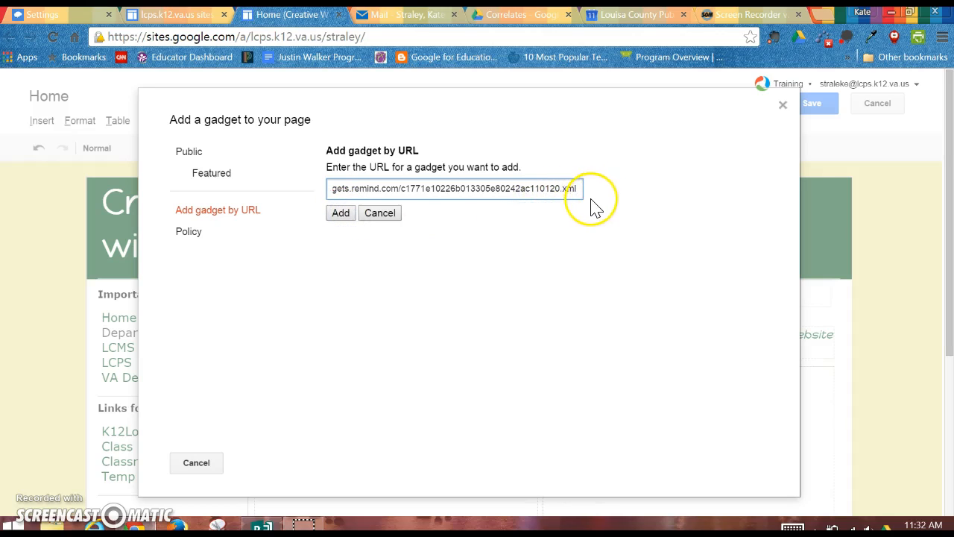
{"action": "left_click", "coordinate": [316, 221]}
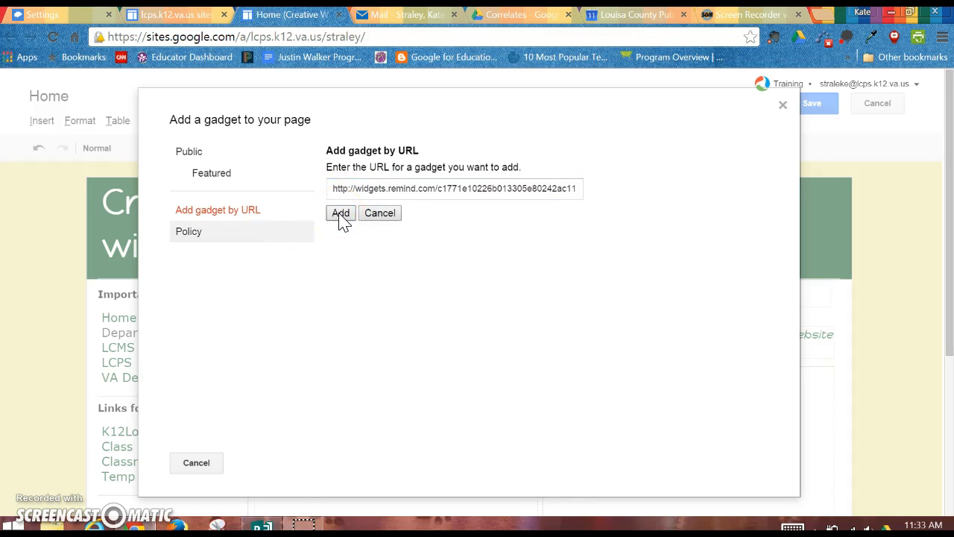
{"action": "left_click", "coordinate": [341, 216]}
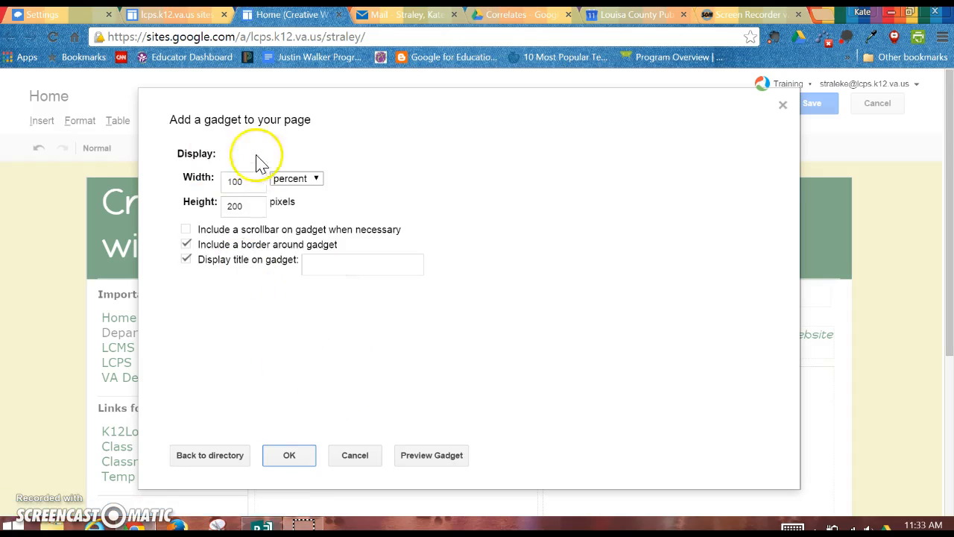
{"action": "left_click", "coordinate": [291, 456]}
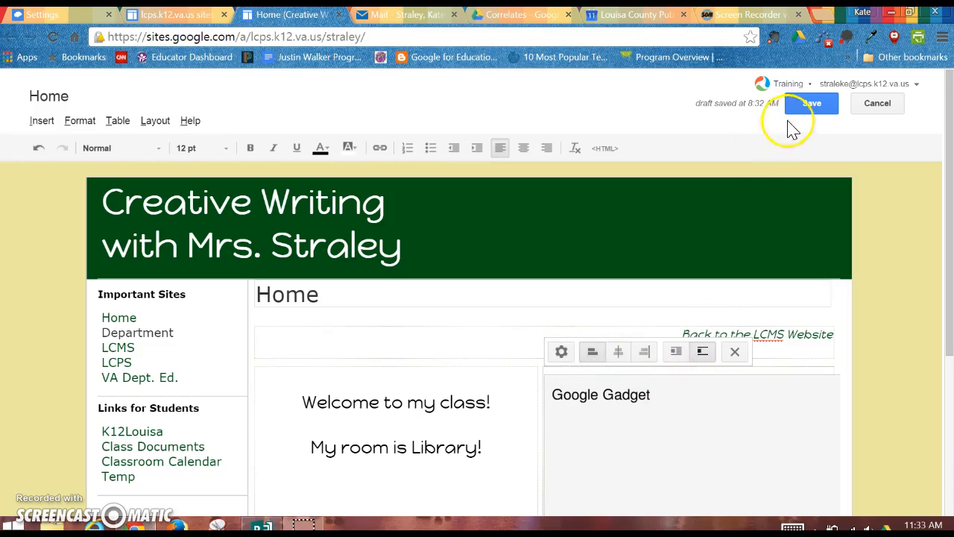
Save the Home page and check the Remind widget on the published page
{"action": "left_click", "coordinate": [818, 105]}
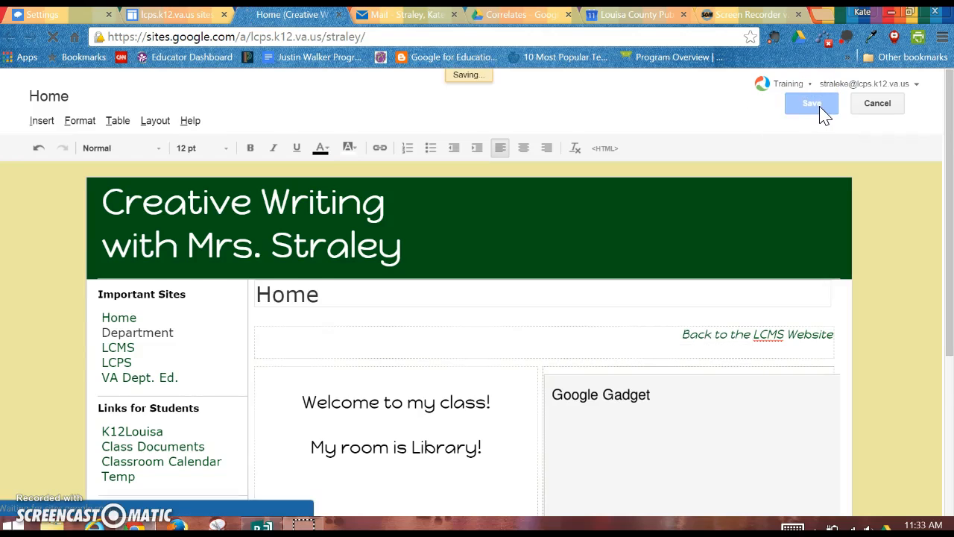
{"action": "scroll", "coordinate": [947, 235], "scroll_direction": "down", "scroll_amount": 1}
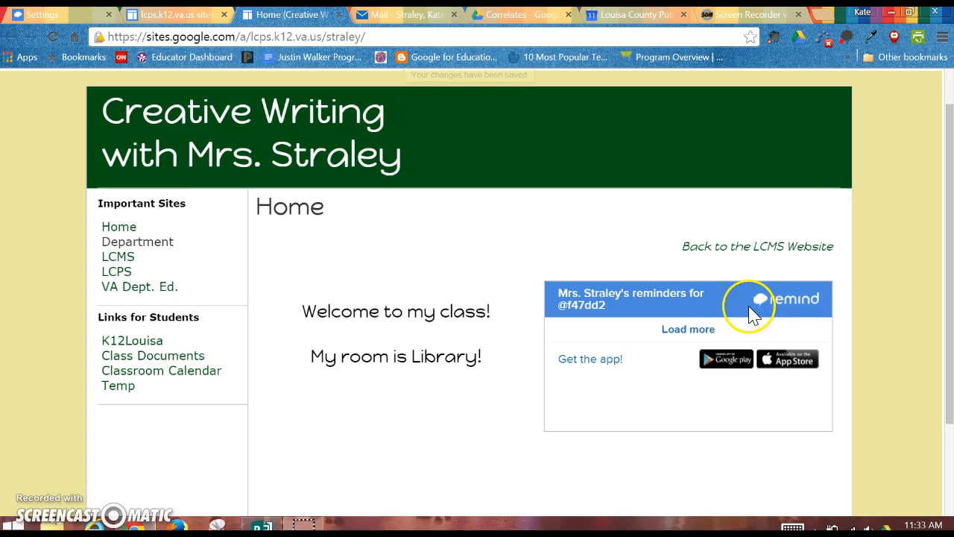
{"action": "left_click_drag", "start_coordinate": [951, 307], "coordinate": [941, 261]}
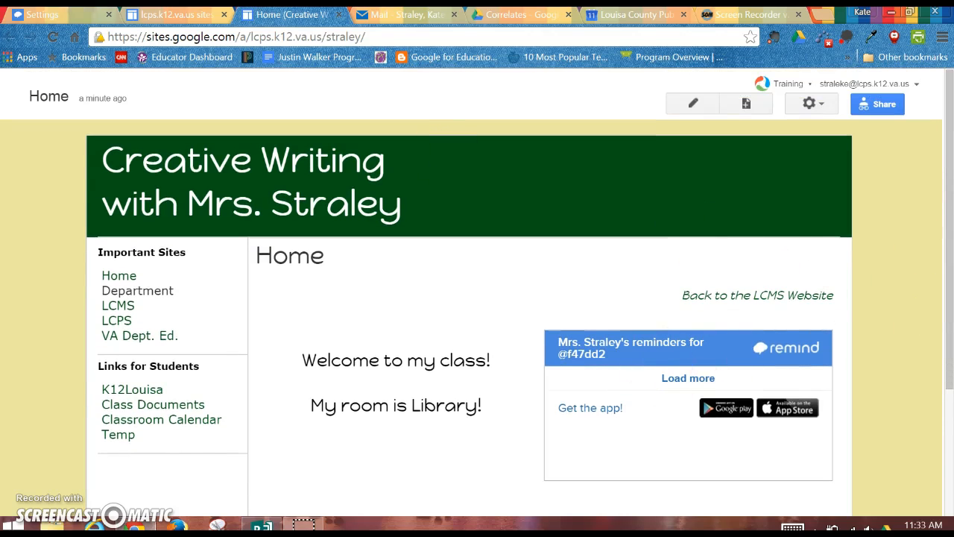
Switch to Remind, send the Creative Writing class the announcement "You will need to read chapter 1 by tomorrow!" and reload the Google Sites Home page
{"action": "left_click", "coordinate": [45, 15]}
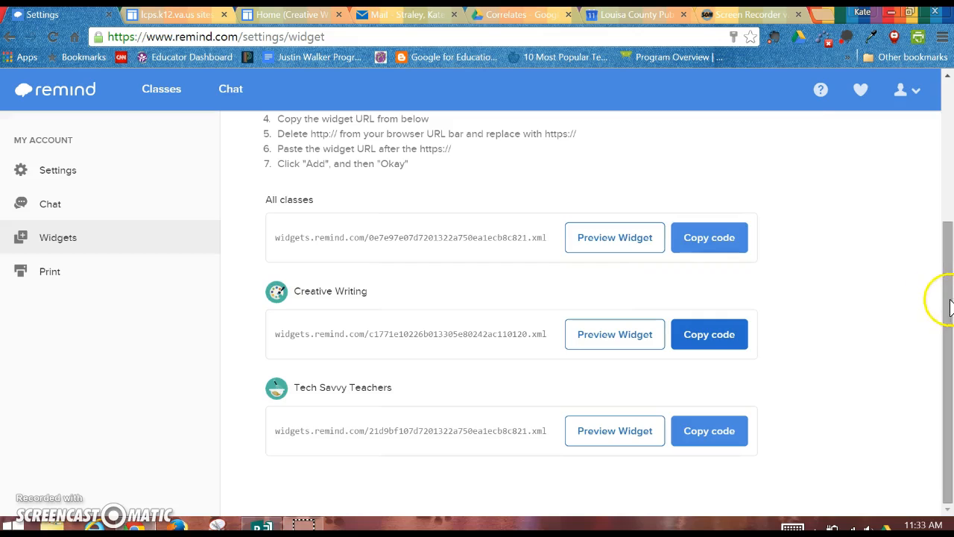
{"action": "left_click_drag", "start_coordinate": [950, 308], "coordinate": [941, 138]}
{"action": "left_click", "coordinate": [145, 90]}
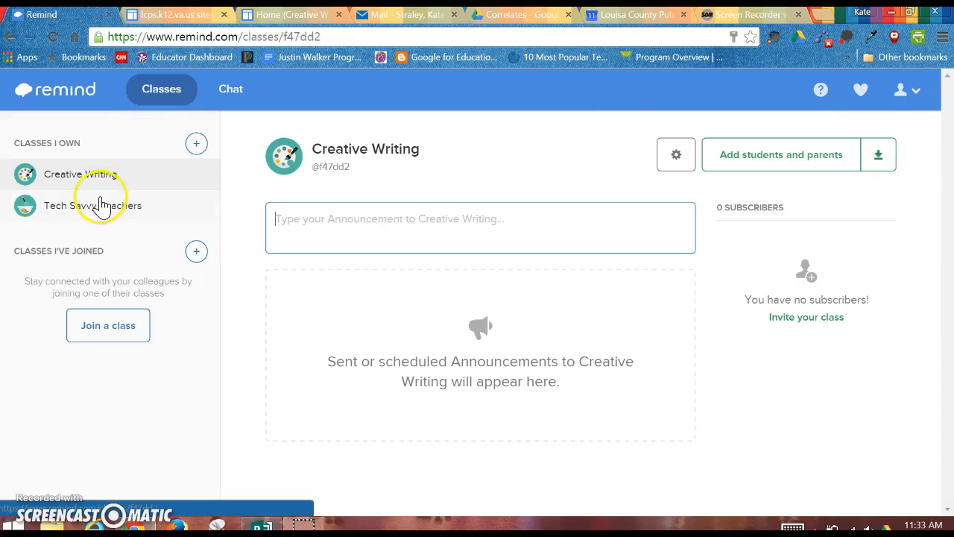
{"action": "left_click", "coordinate": [307, 217]}
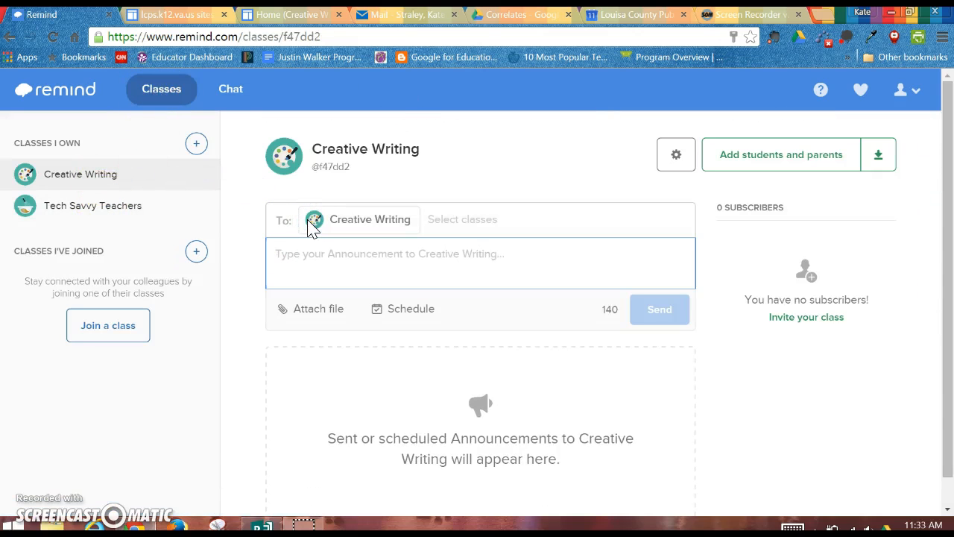
{"action": "type", "text": "YOu"}
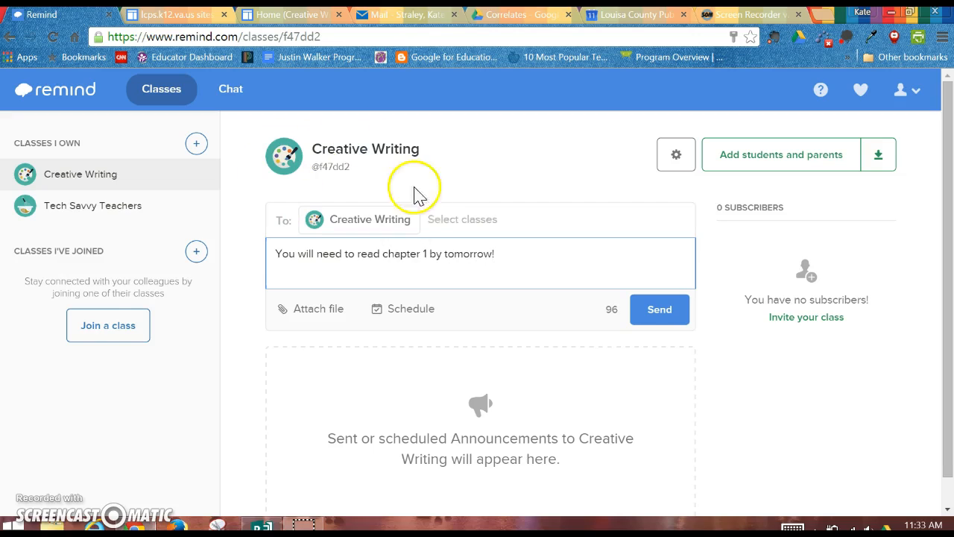
{"action": "left_click", "coordinate": [671, 314]}
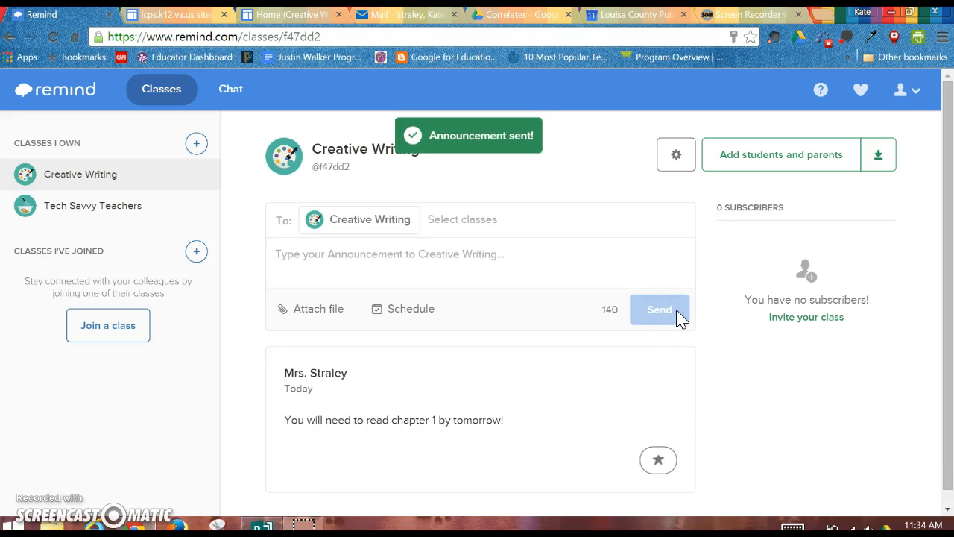
{"action": "left_click", "coordinate": [308, 17]}
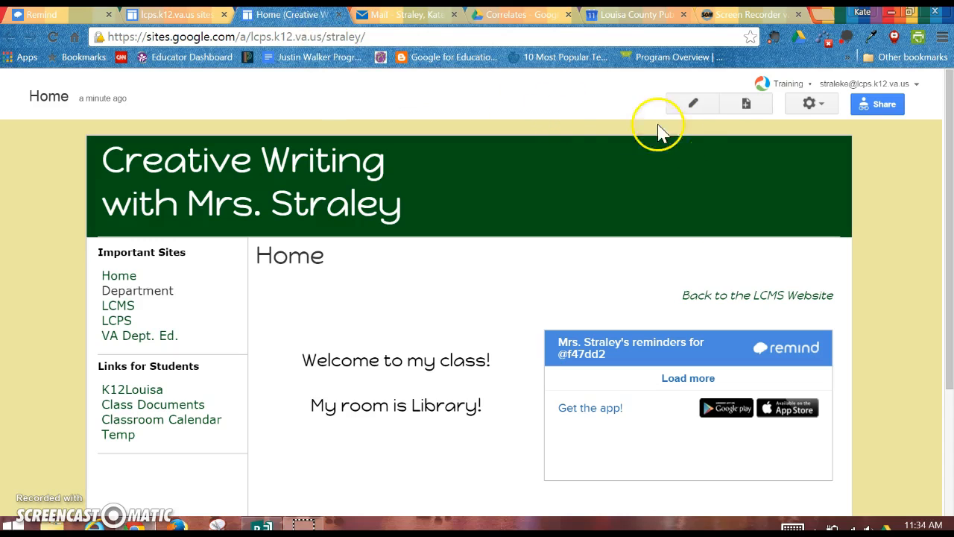
{"action": "left_click", "coordinate": [52, 35]}
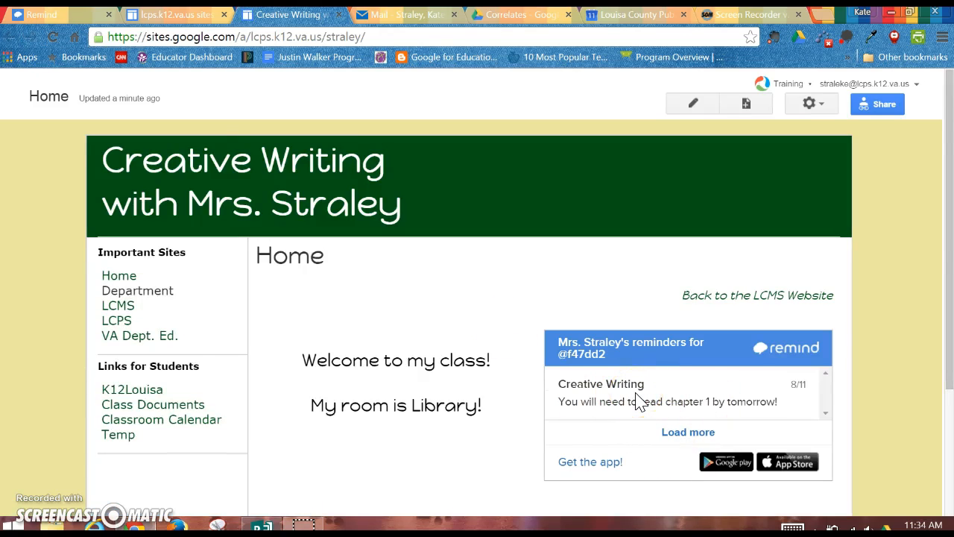
Set the Remind gadget's height on the Home page to 600 pixels and save the page
{"action": "left_click", "coordinate": [699, 111]}
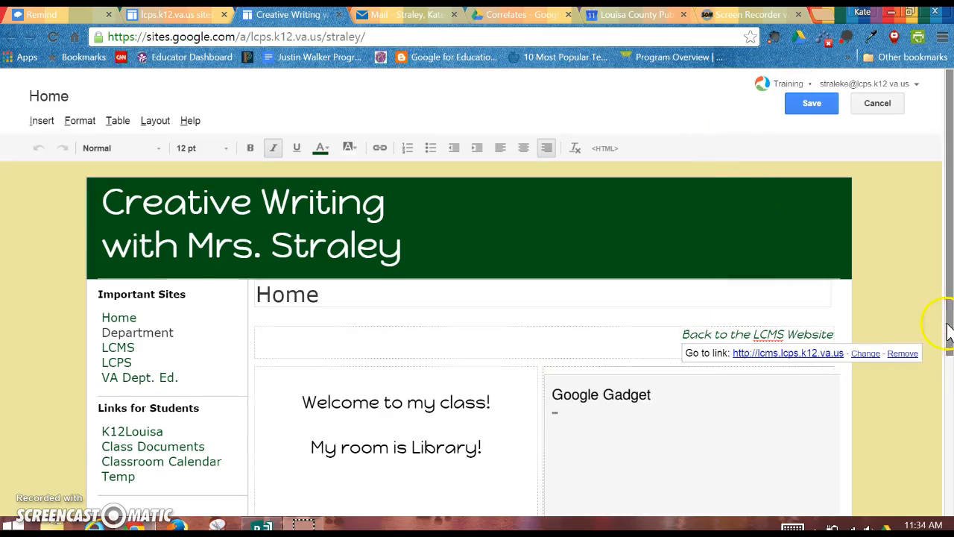
{"action": "left_click", "coordinate": [749, 422]}
{"action": "left_click", "coordinate": [562, 355]}
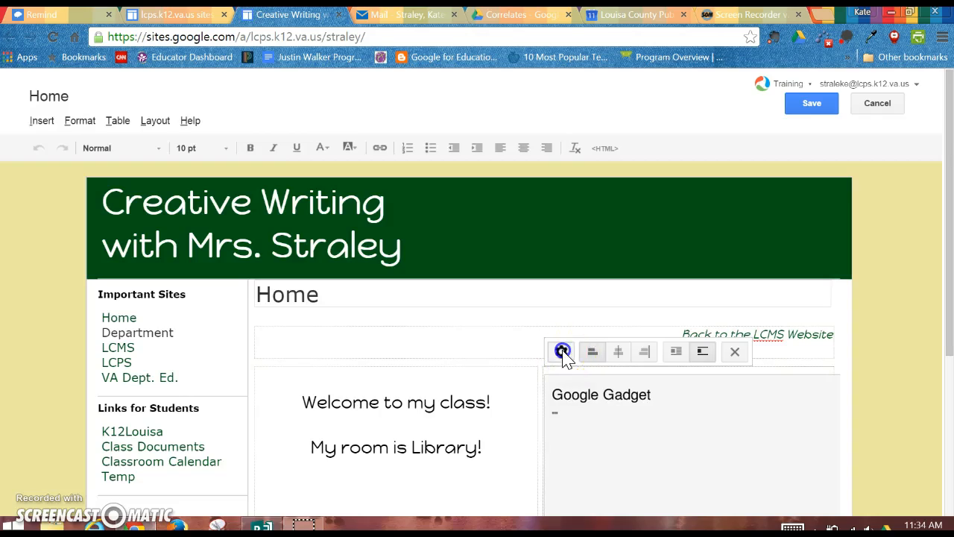
{"action": "left_click", "coordinate": [243, 210]}
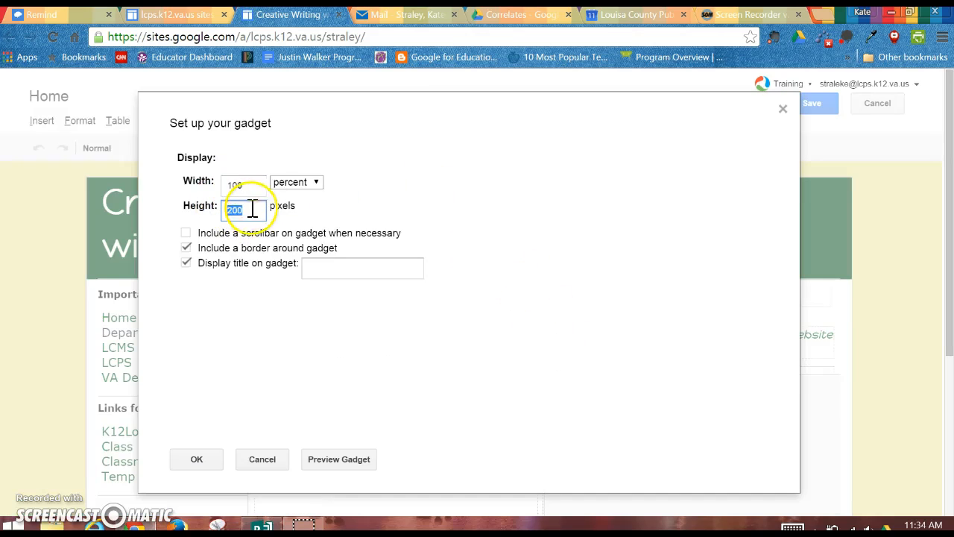
{"action": "type", "text": "600"}
{"action": "left_click", "coordinate": [190, 460]}
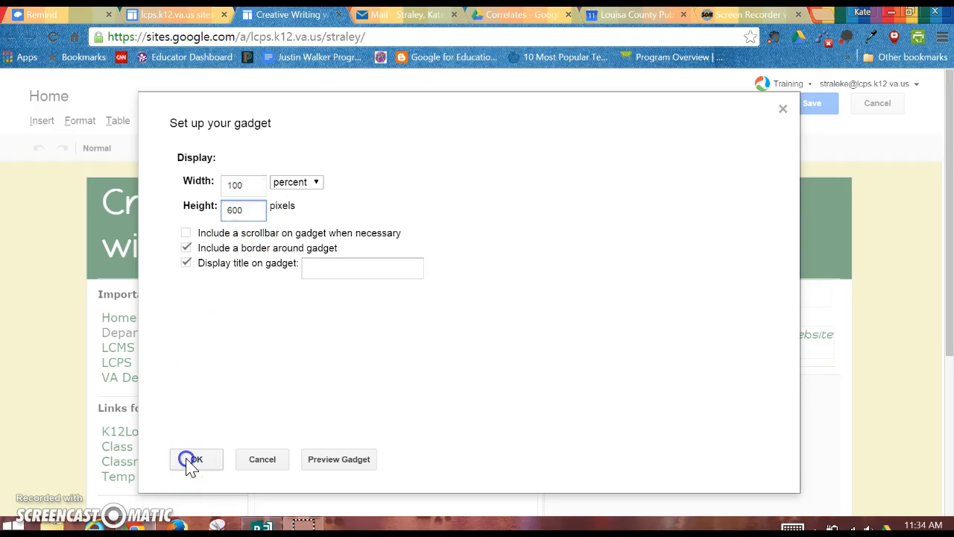
{"action": "left_click", "coordinate": [799, 111]}
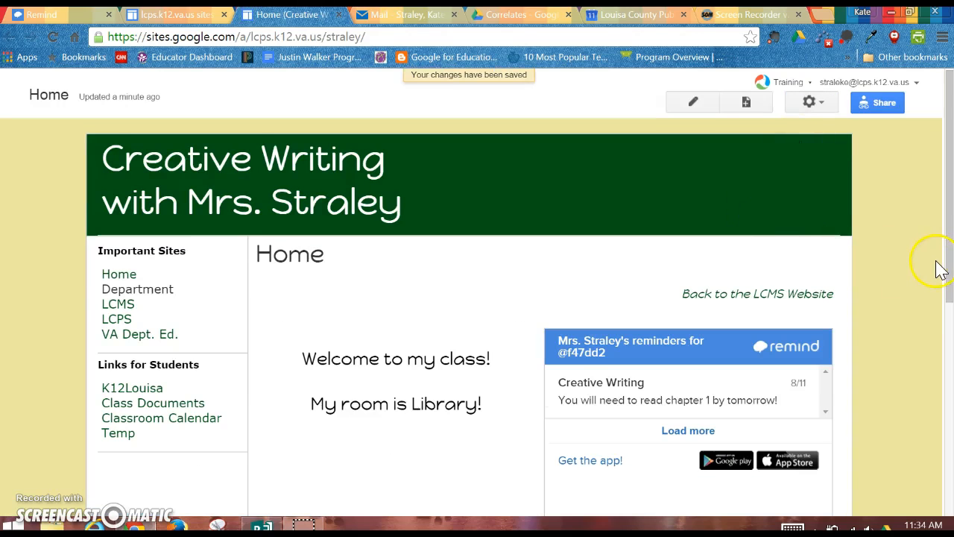
{"action": "scroll", "coordinate": [950, 276], "scroll_direction": "down", "scroll_amount": 2}
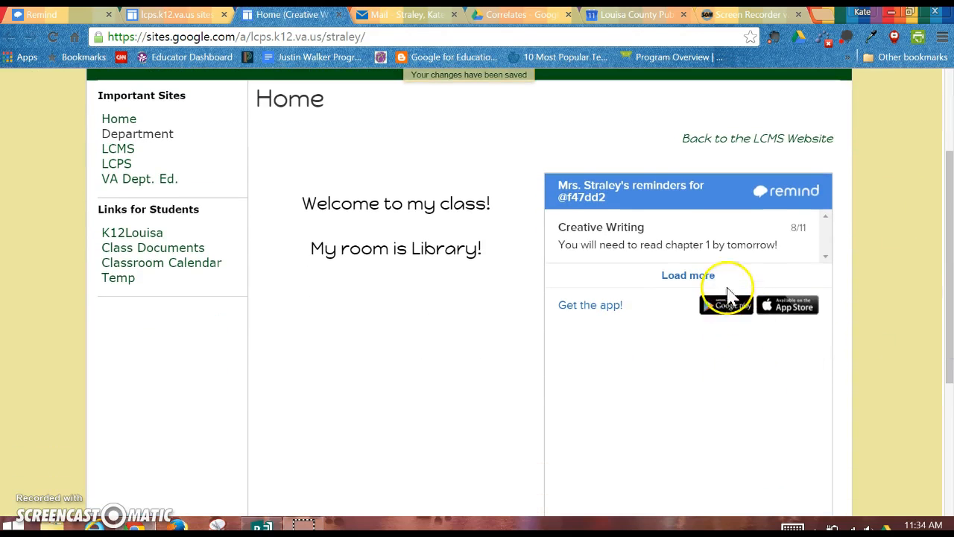
{"action": "left_click_drag", "start_coordinate": [945, 234], "coordinate": [937, 132]}
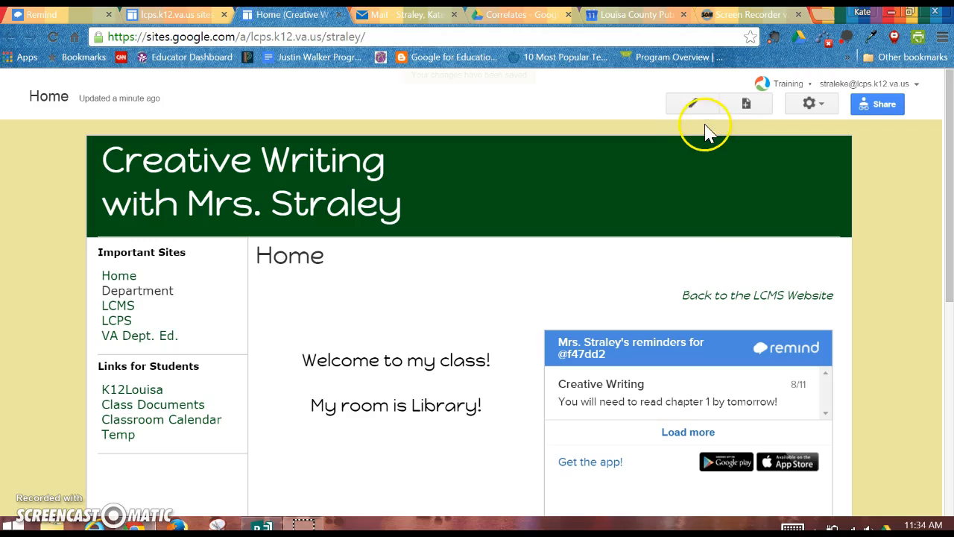
Reopen the Home page for editing and remove the Creative Writing Remind gadget from the second column
{"action": "left_click", "coordinate": [687, 103]}
{"action": "left_click", "coordinate": [677, 453]}
{"action": "left_click", "coordinate": [735, 351]}
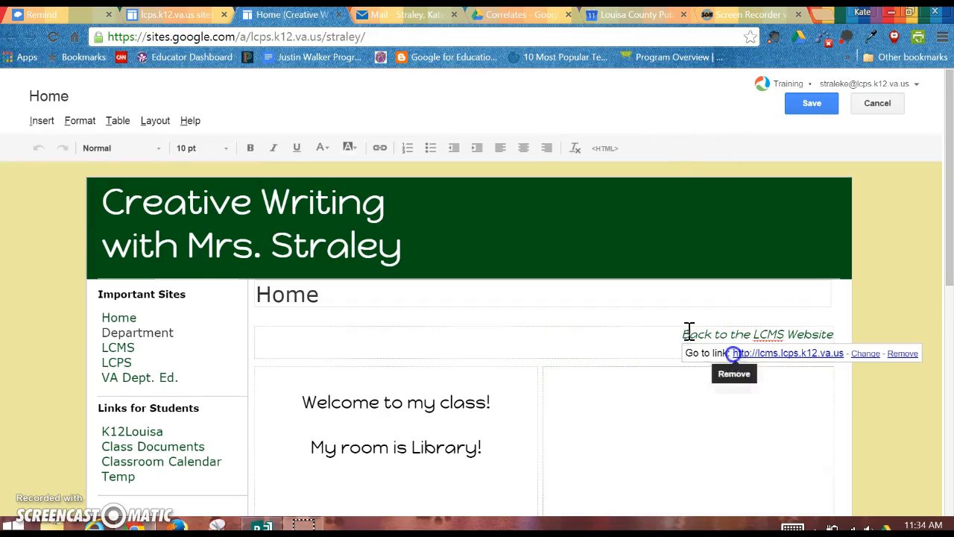
Switch to Remind's widget settings and copy the Google site widget address for all classes
{"action": "left_click", "coordinate": [41, 14]}
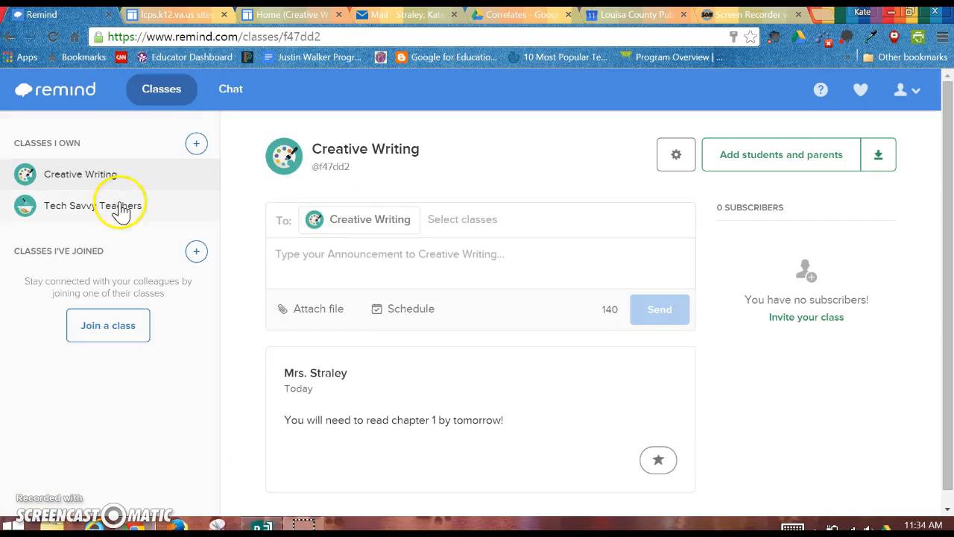
{"action": "left_click", "coordinate": [914, 91]}
{"action": "left_click", "coordinate": [888, 186]}
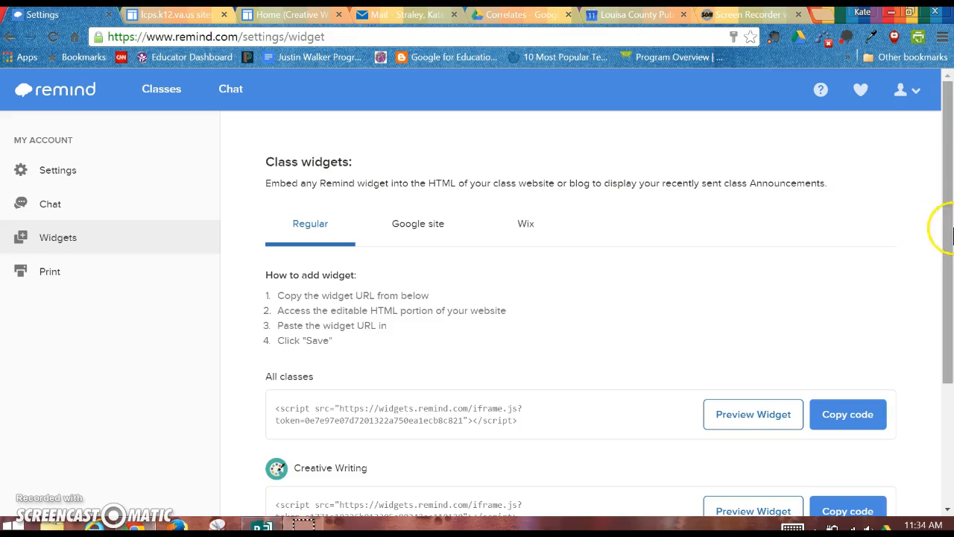
{"action": "left_click", "coordinate": [416, 224]}
{"action": "left_click_drag", "start_coordinate": [943, 224], "coordinate": [948, 365]}
{"action": "left_click", "coordinate": [718, 245]}
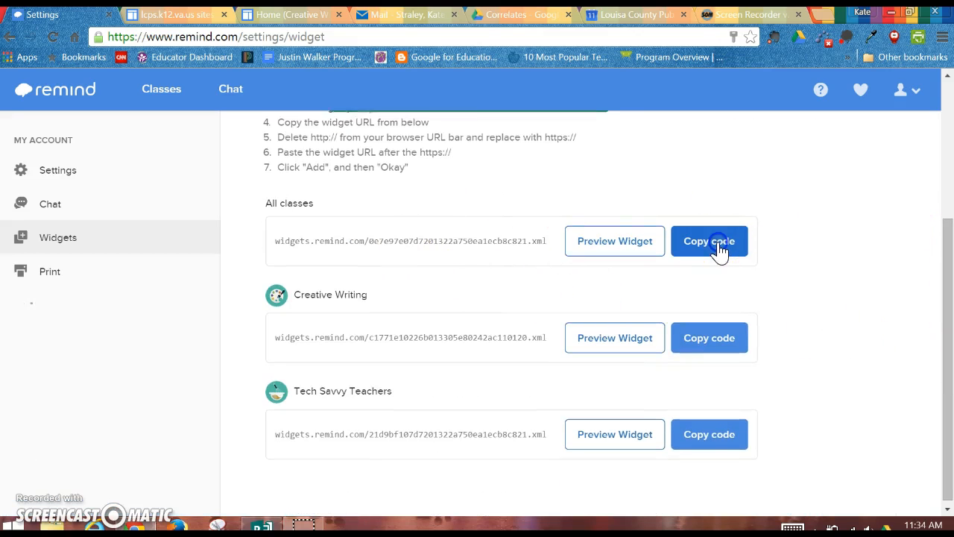
Back in Google Sites, add a gadget by URL in the empty second column using the copied all-classes address, and save the Home page
{"action": "left_click", "coordinate": [292, 14]}
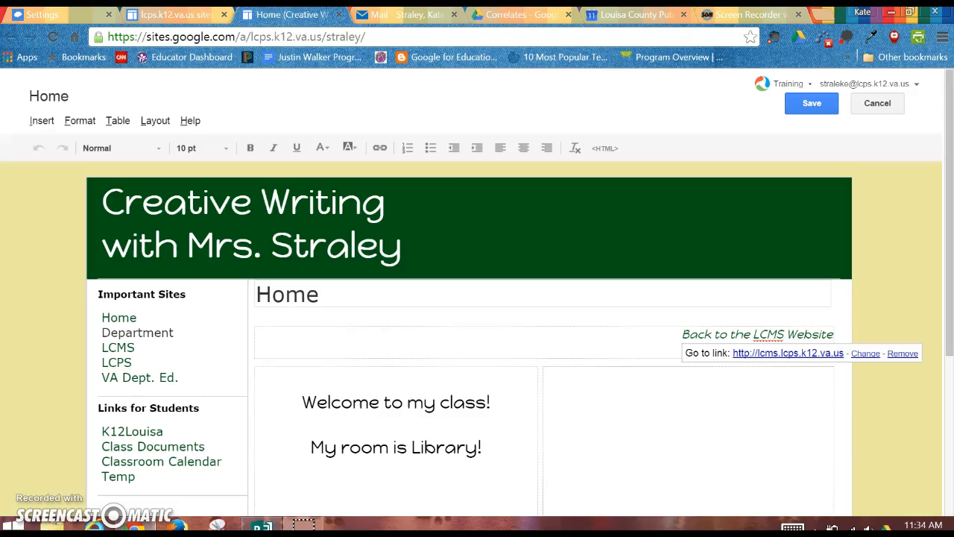
{"action": "left_click", "coordinate": [574, 386]}
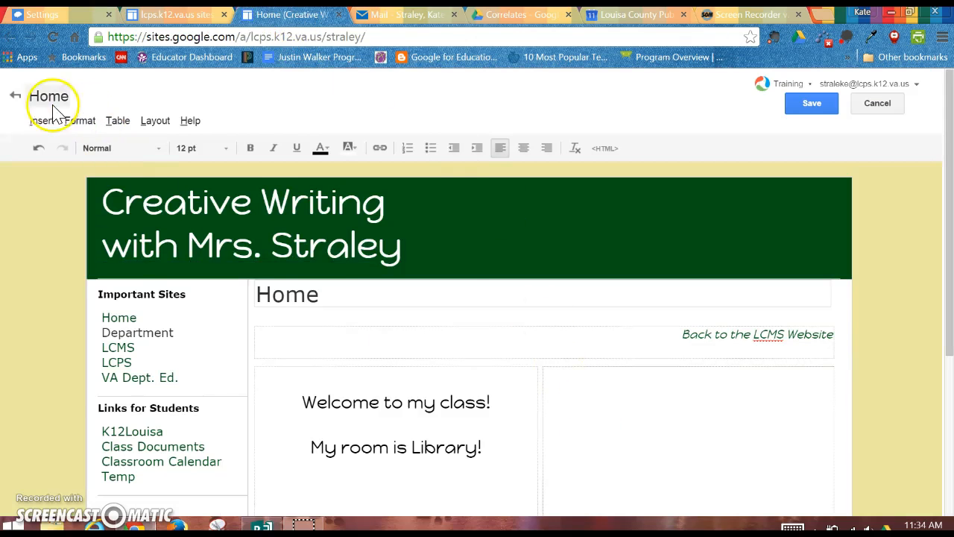
{"action": "left_click", "coordinate": [45, 121]}
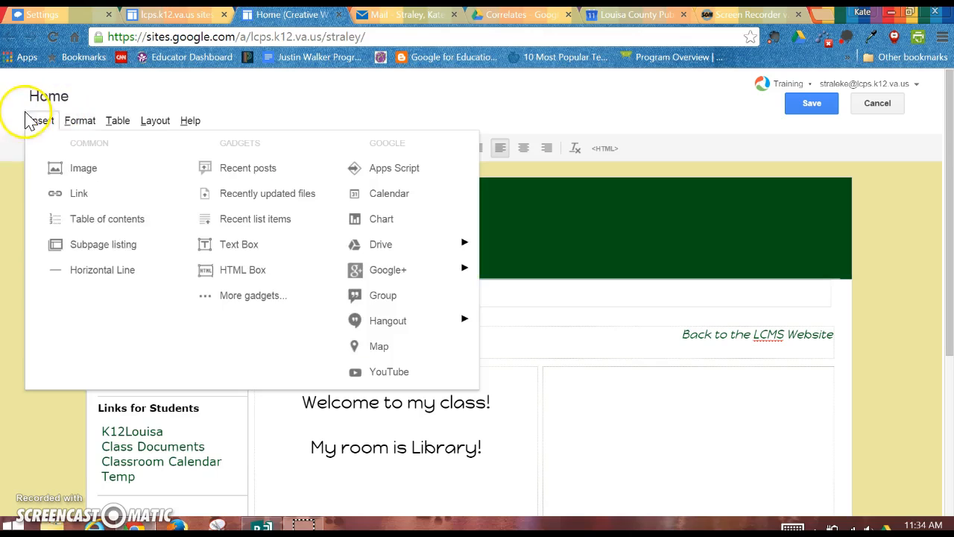
{"action": "left_click", "coordinate": [237, 302]}
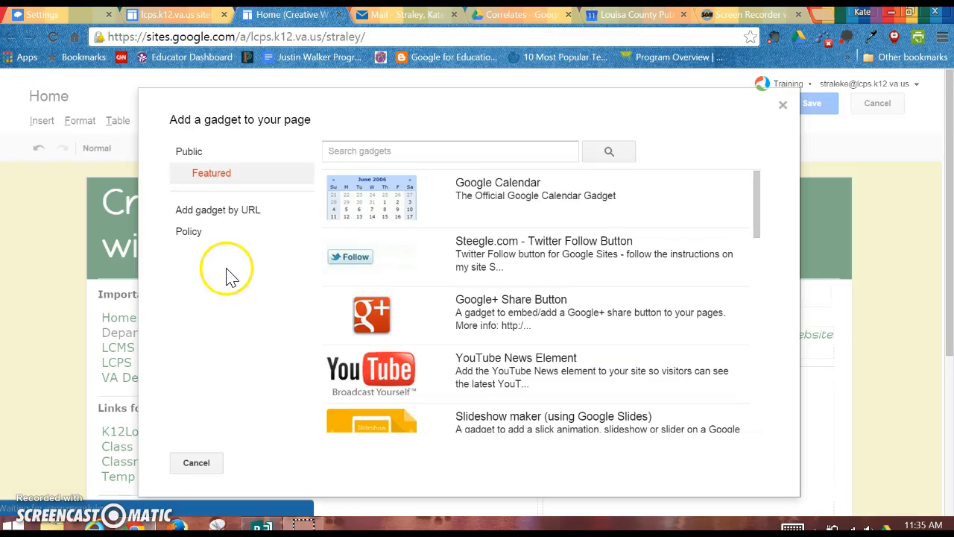
{"action": "left_click", "coordinate": [214, 211]}
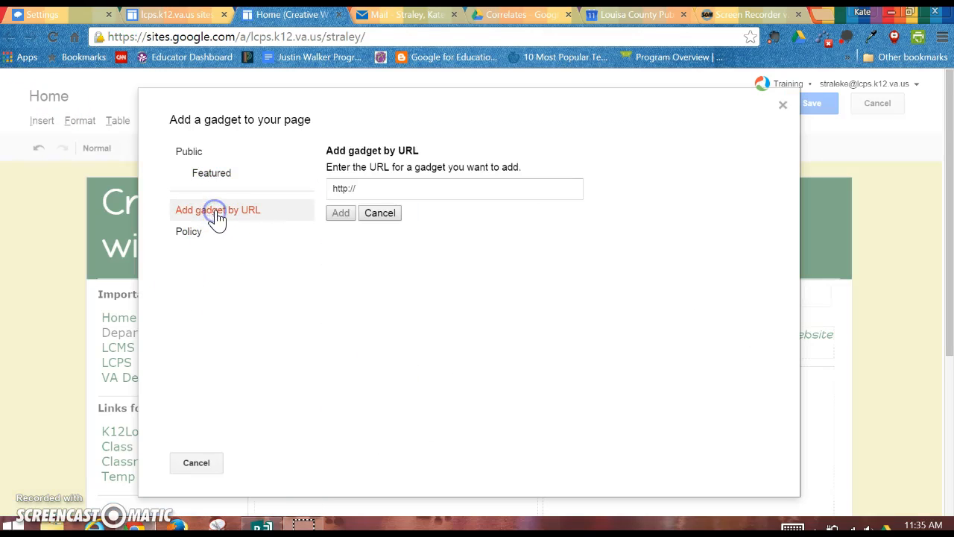
{"action": "left_click", "coordinate": [396, 190]}
{"action": "key", "text": "ctrl+v"}
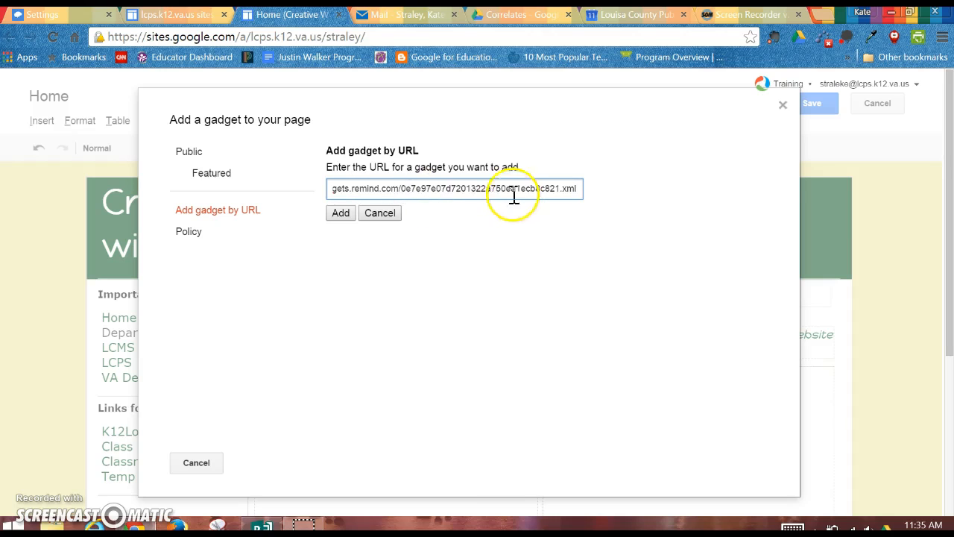
{"action": "left_click", "coordinate": [340, 216]}
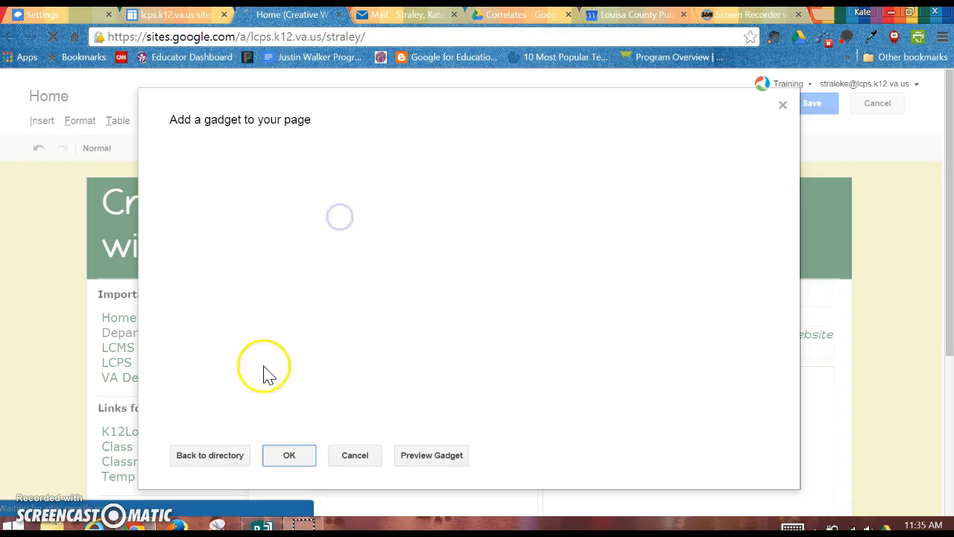
{"action": "left_click", "coordinate": [290, 458]}
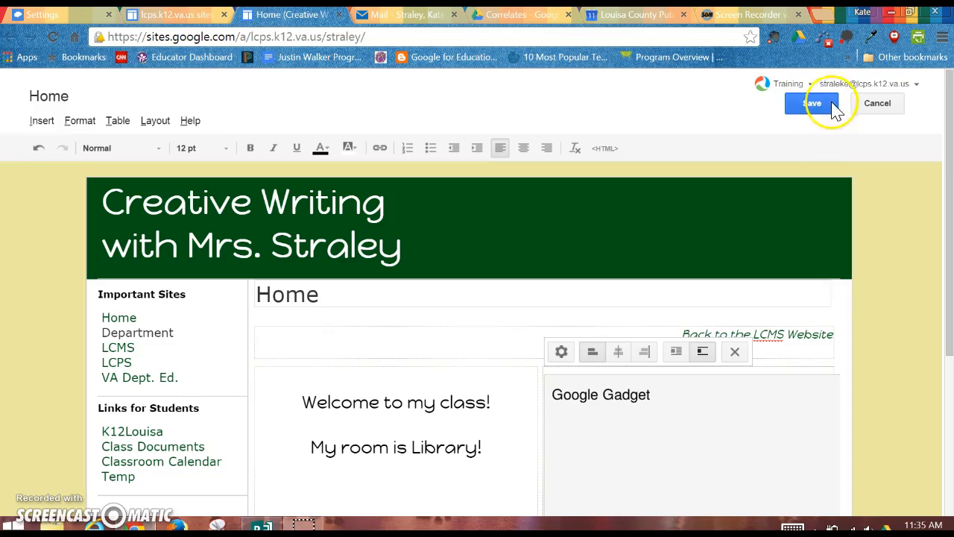
{"action": "left_click", "coordinate": [834, 109]}
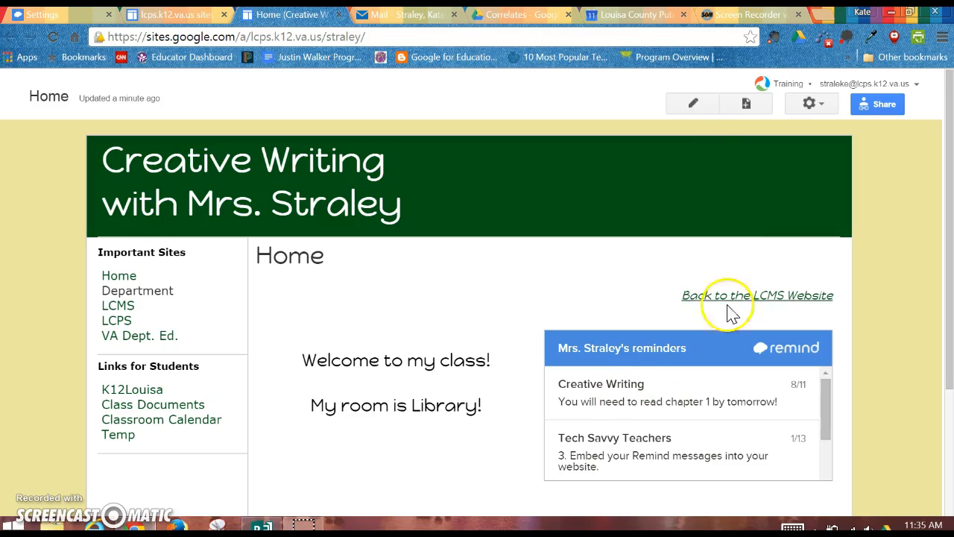
Set the all-classes Remind gadget's height to 500 pixels in its properties on the Home page
{"action": "left_click", "coordinate": [691, 106]}
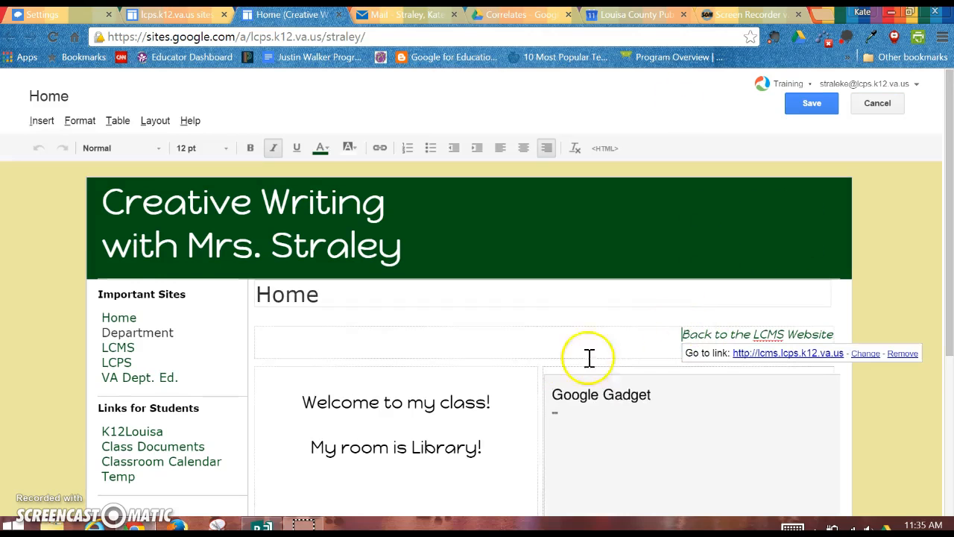
{"action": "left_click", "coordinate": [586, 405]}
{"action": "left_click", "coordinate": [564, 351]}
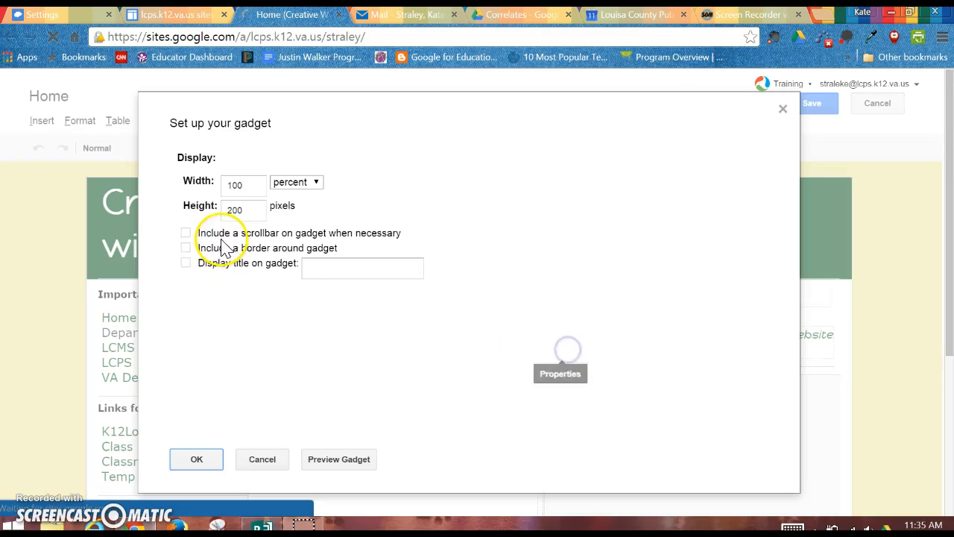
{"action": "left_click_drag", "start_coordinate": [253, 209], "coordinate": [203, 218]}
{"action": "type", "text": "500"}
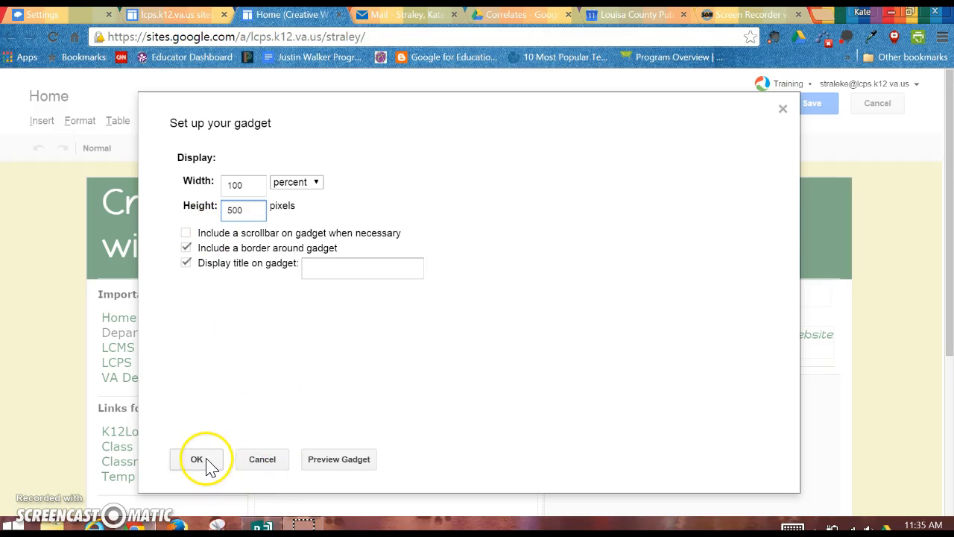
{"action": "left_click", "coordinate": [207, 461]}
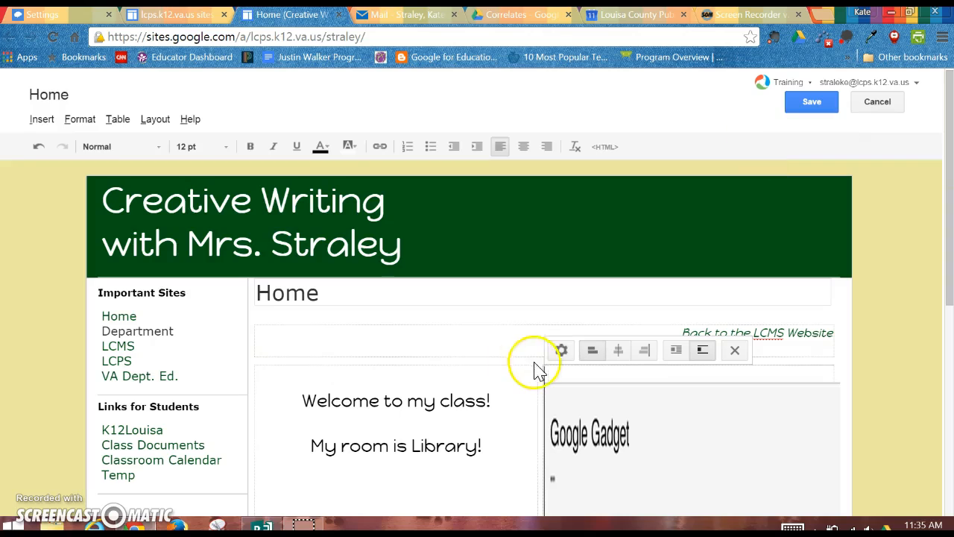
{"action": "left_click", "coordinate": [562, 351]}
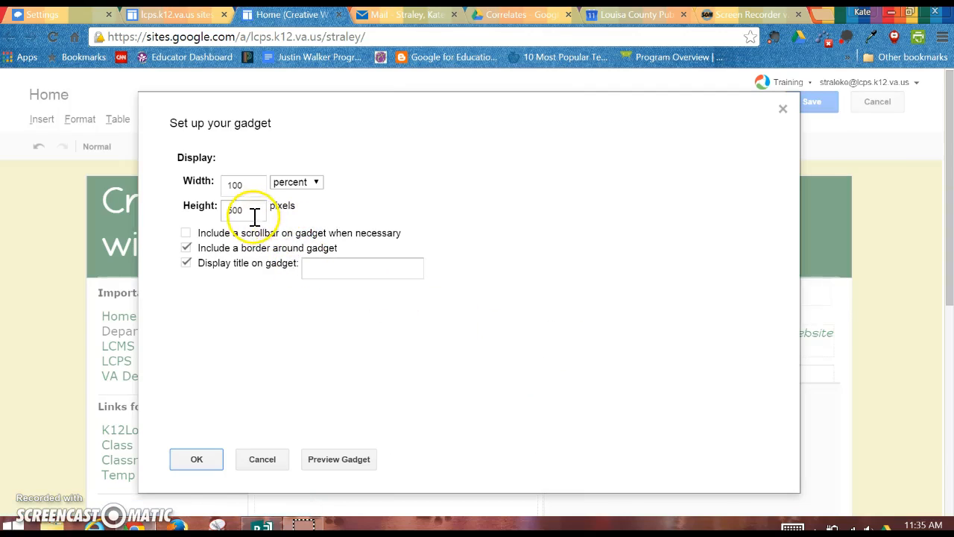
{"action": "left_click", "coordinate": [196, 460]}
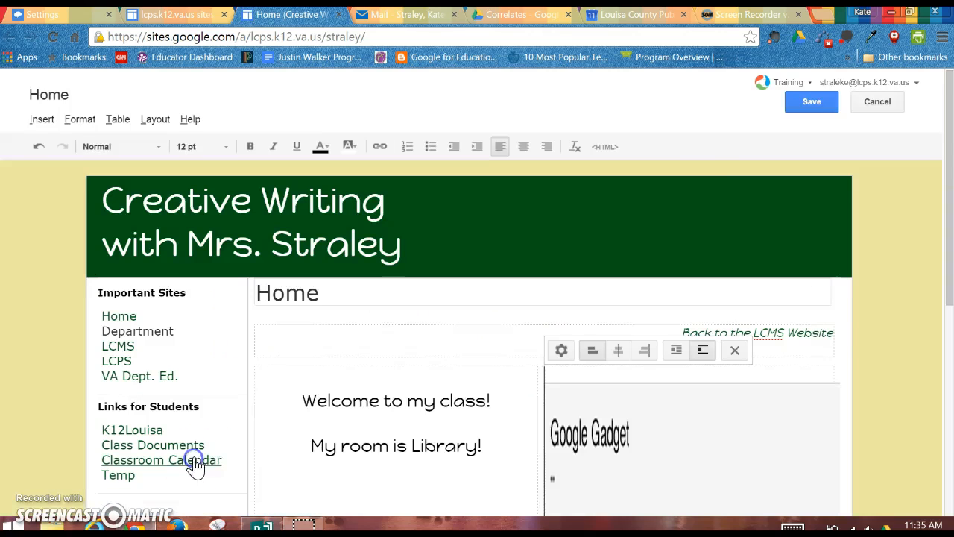
Save the Home page and load more reminders in the published Remind widget
{"action": "left_click", "coordinate": [829, 101]}
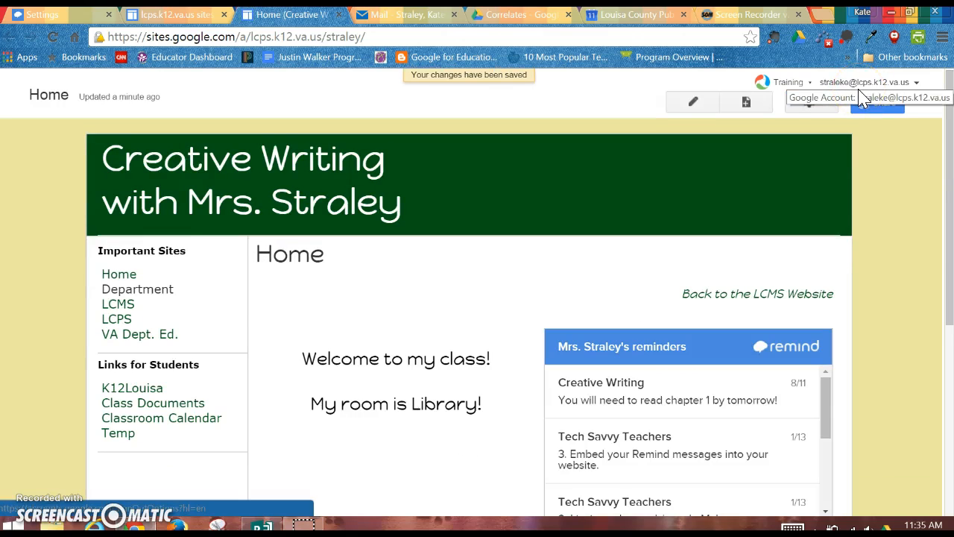
{"action": "scroll", "coordinate": [952, 267], "scroll_direction": "down", "scroll_amount": 2}
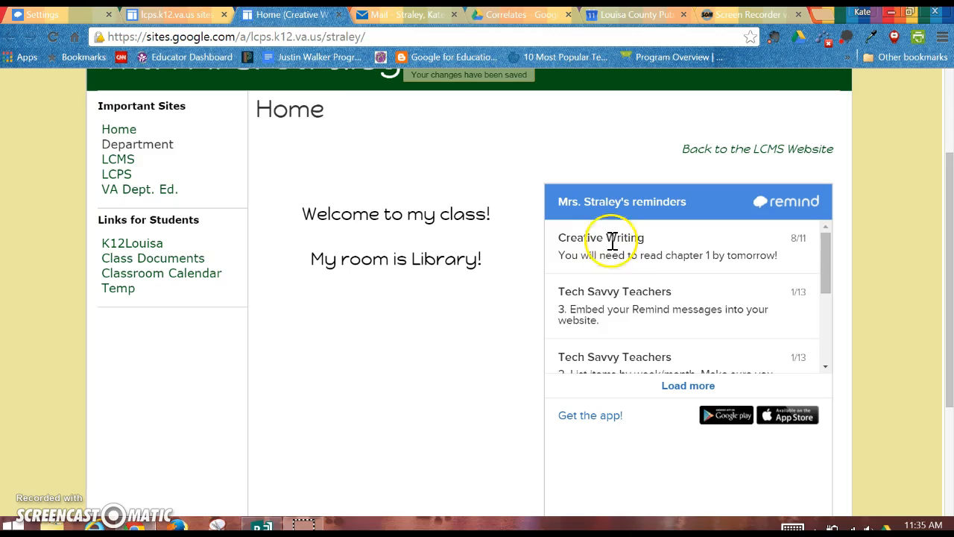
{"action": "mouse_move", "coordinate": [828, 274]}
{"action": "left_mouse_down"}
{"action": "mouse_move", "coordinate": [827, 313]}
{"action": "mouse_move", "coordinate": [825, 288]}
{"action": "left_mouse_up"}
{"action": "left_click", "coordinate": [690, 384]}
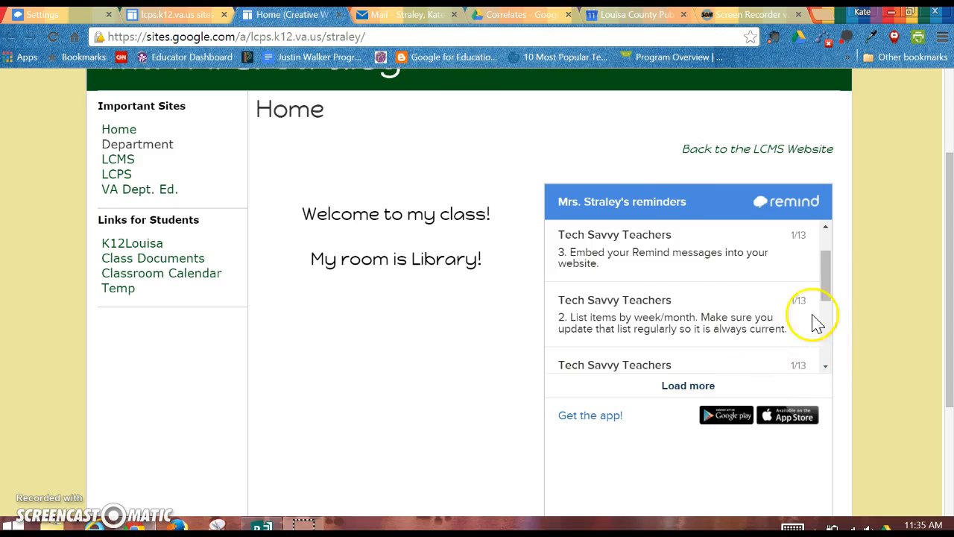